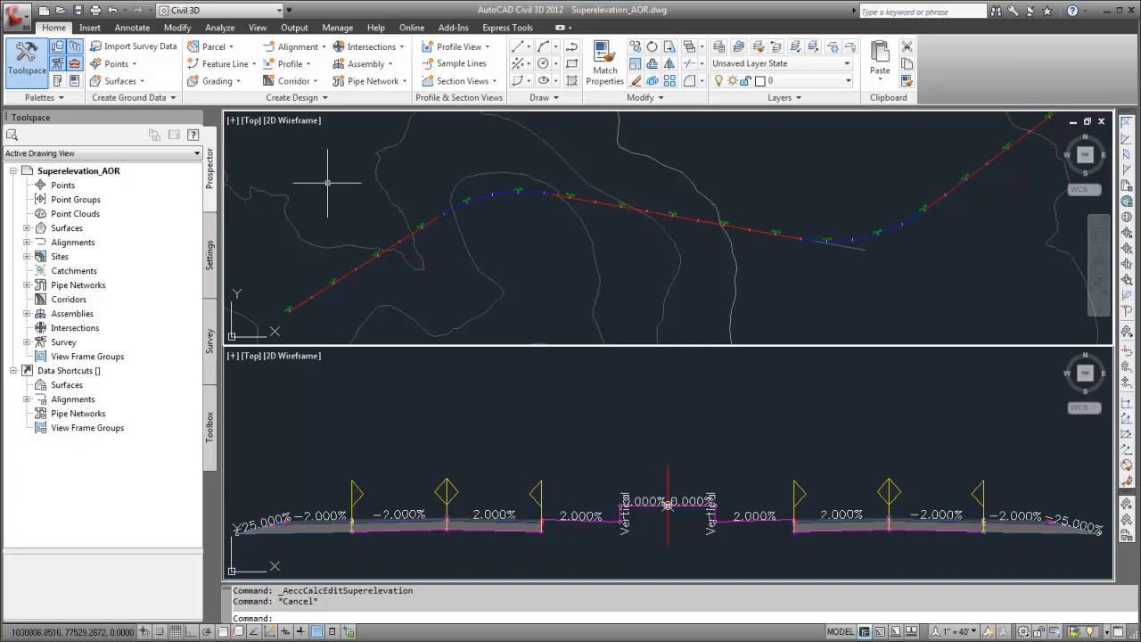
- Start calculating superelevation for the alignment as a Divided Crowned with Median roadway, with Median Edges as the pivot method
{"action": "left_click", "coordinate": [407, 239]}
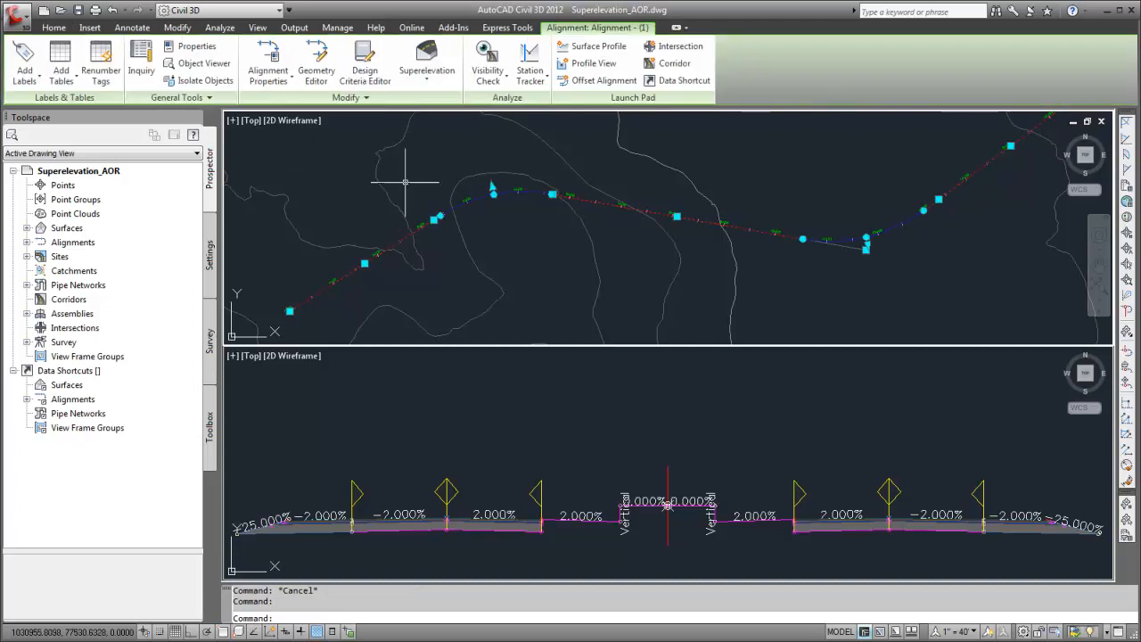
{"action": "left_click", "coordinate": [426, 80]}
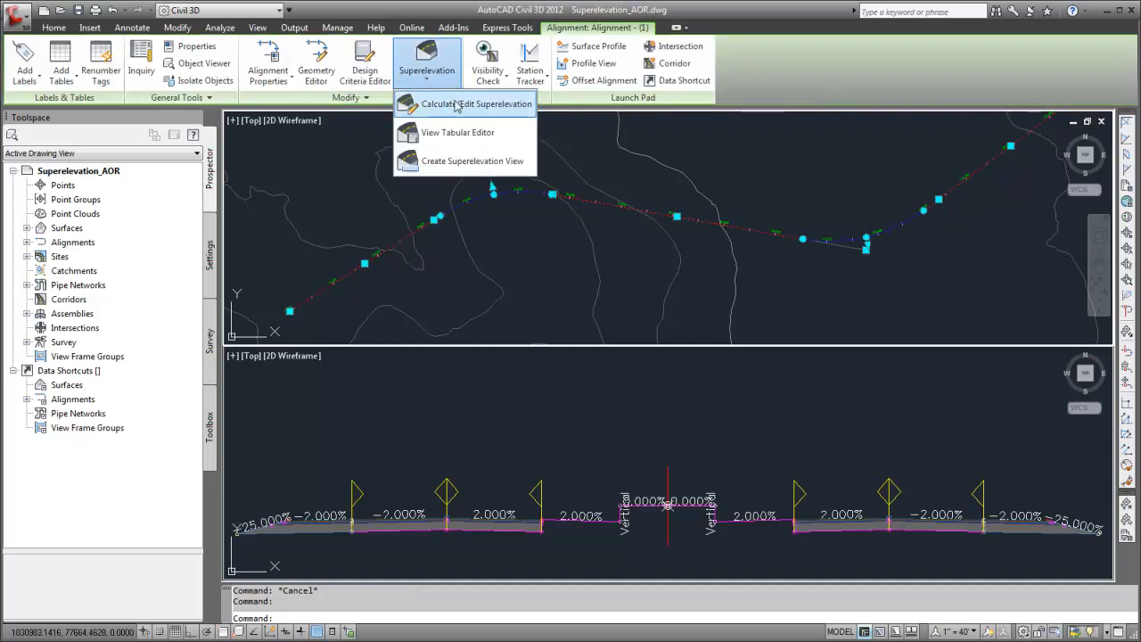
{"action": "left_click", "coordinate": [415, 106]}
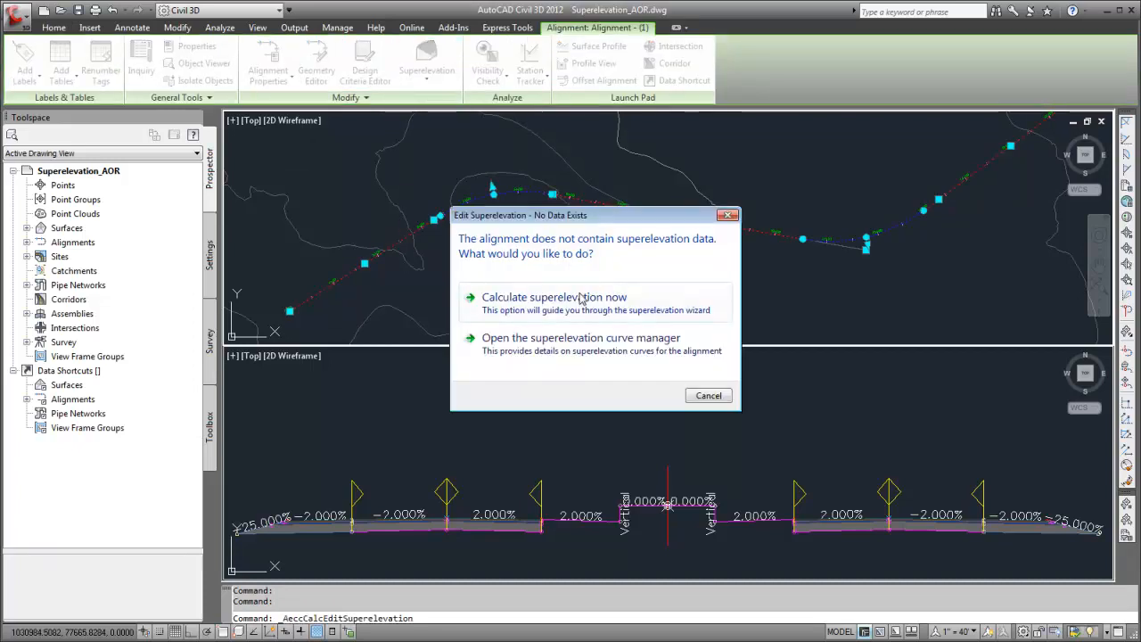
{"action": "left_click", "coordinate": [580, 298]}
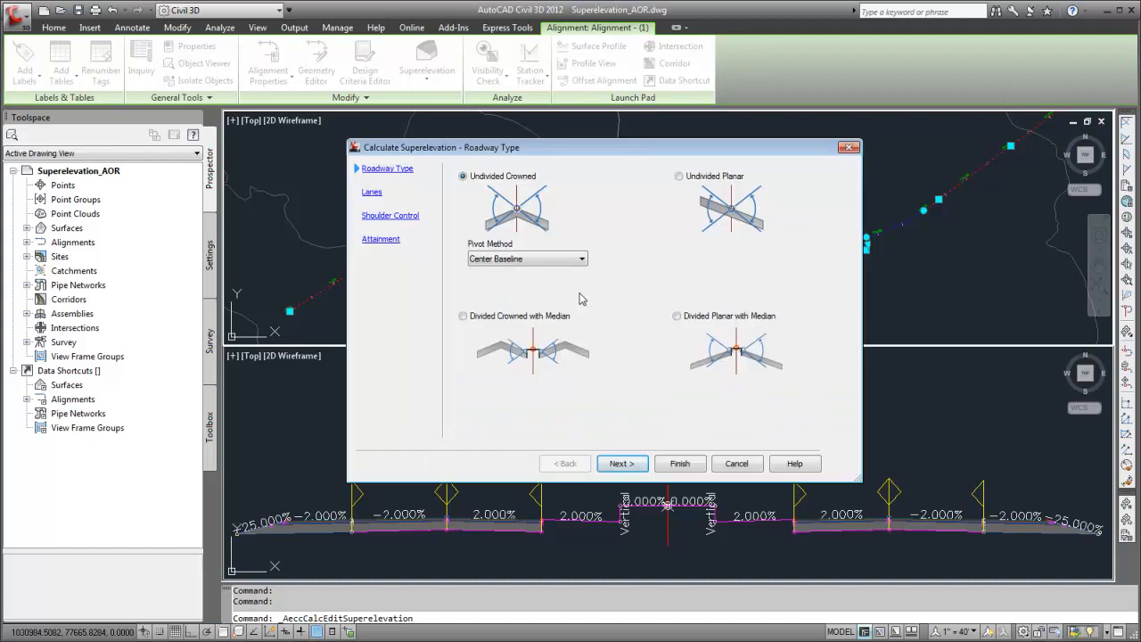
{"action": "left_click", "coordinate": [464, 316]}
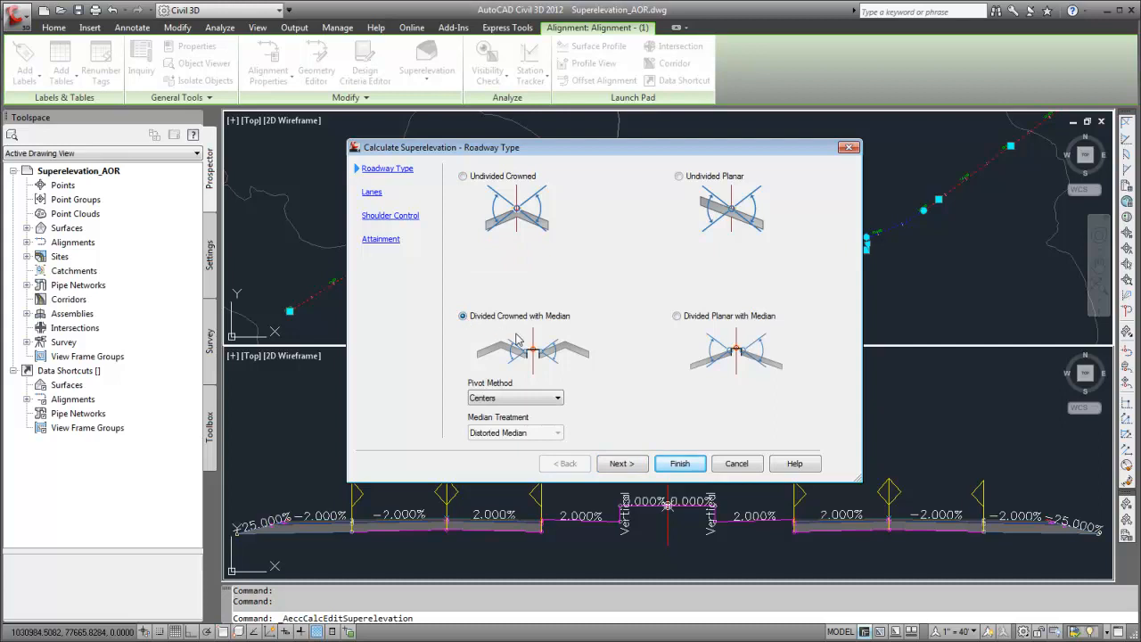
{"action": "left_click", "coordinate": [556, 398]}
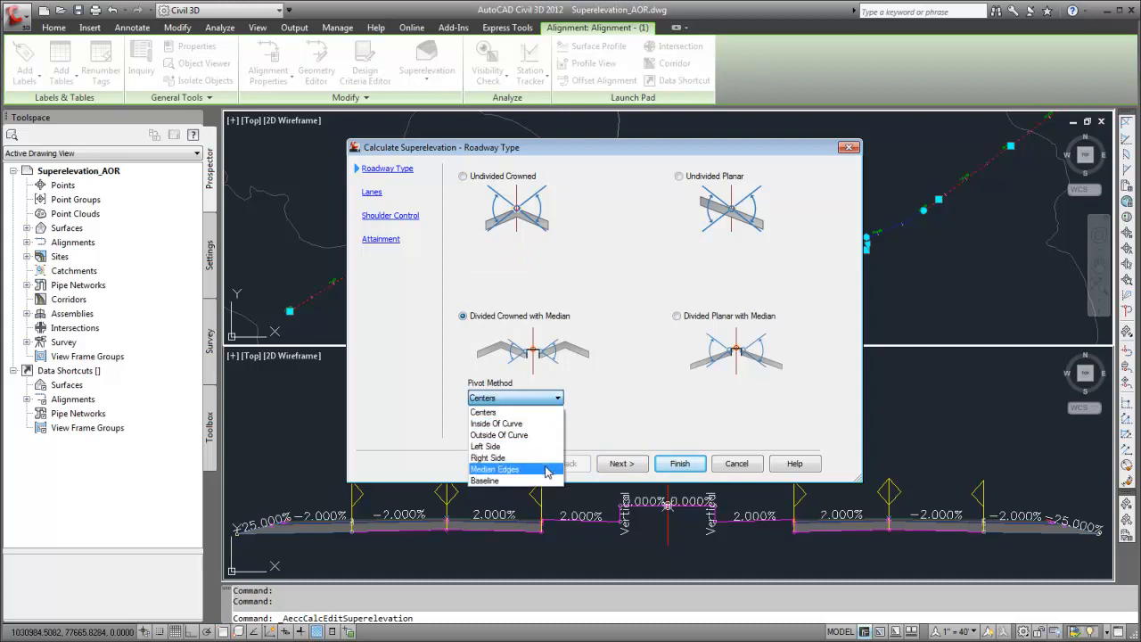
{"action": "left_click", "coordinate": [499, 469]}
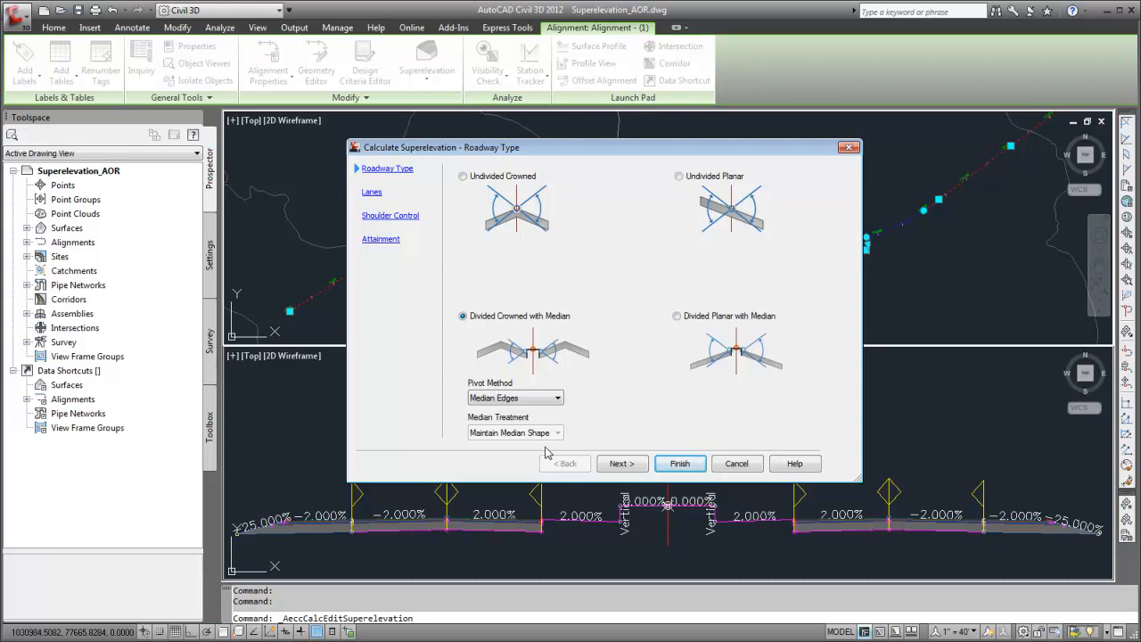
{"action": "left_click", "coordinate": [620, 464]}
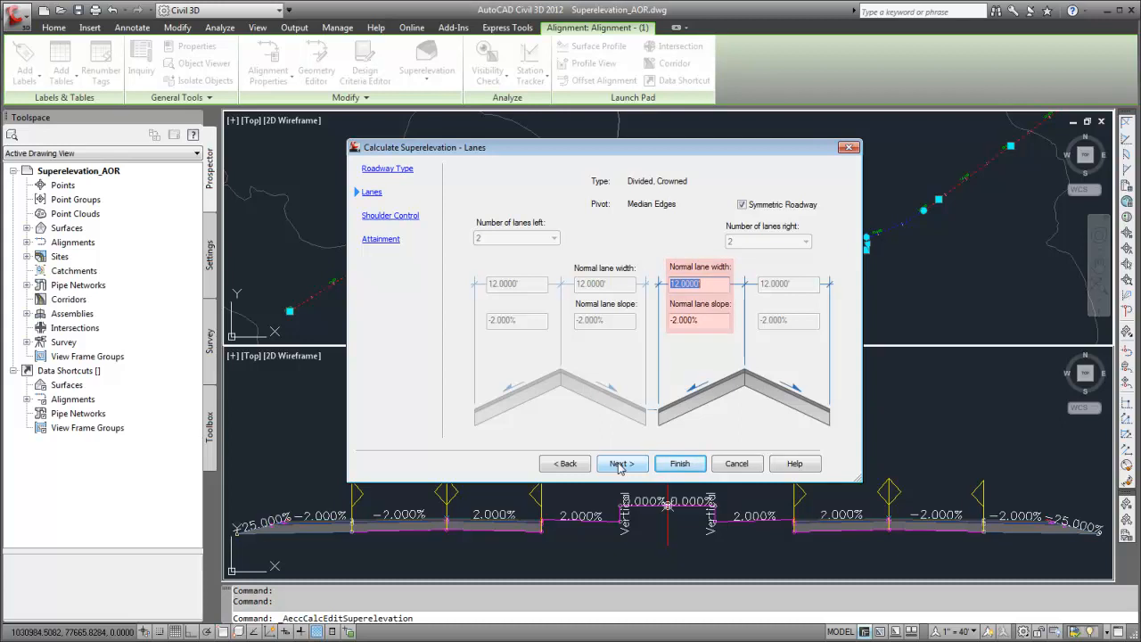
- Match lane slopes on the shoulders' low side, include 8' inside median shoulders at -5%, and finish the superelevation calculation with the AASHTO 2001 attainment defaults
{"action": "left_click", "coordinate": [619, 464]}
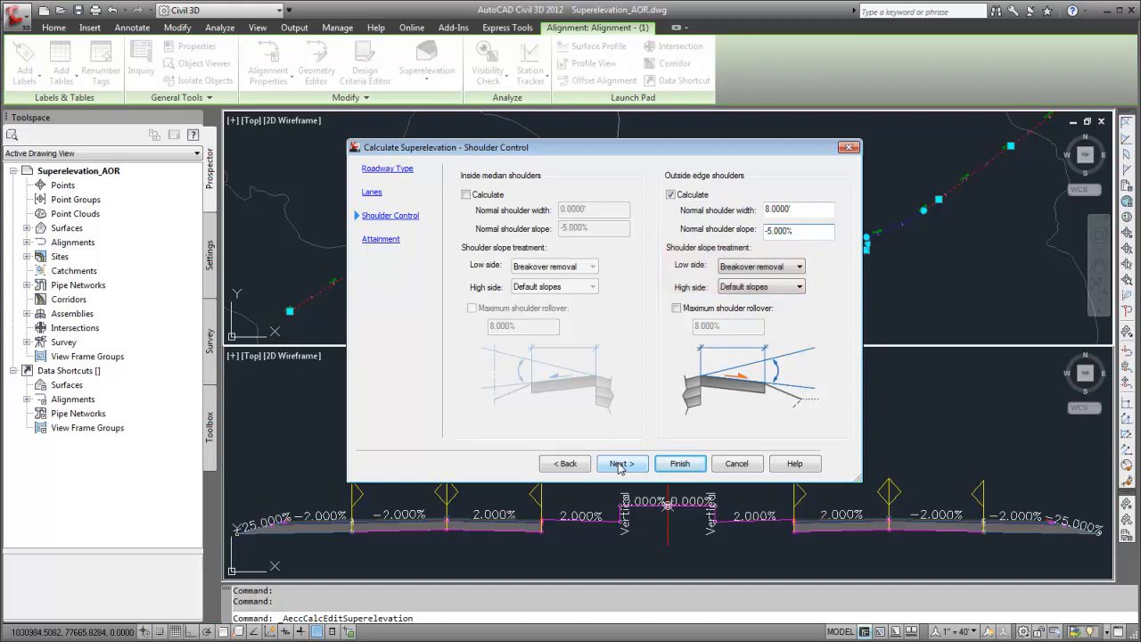
{"action": "left_click", "coordinate": [798, 267]}
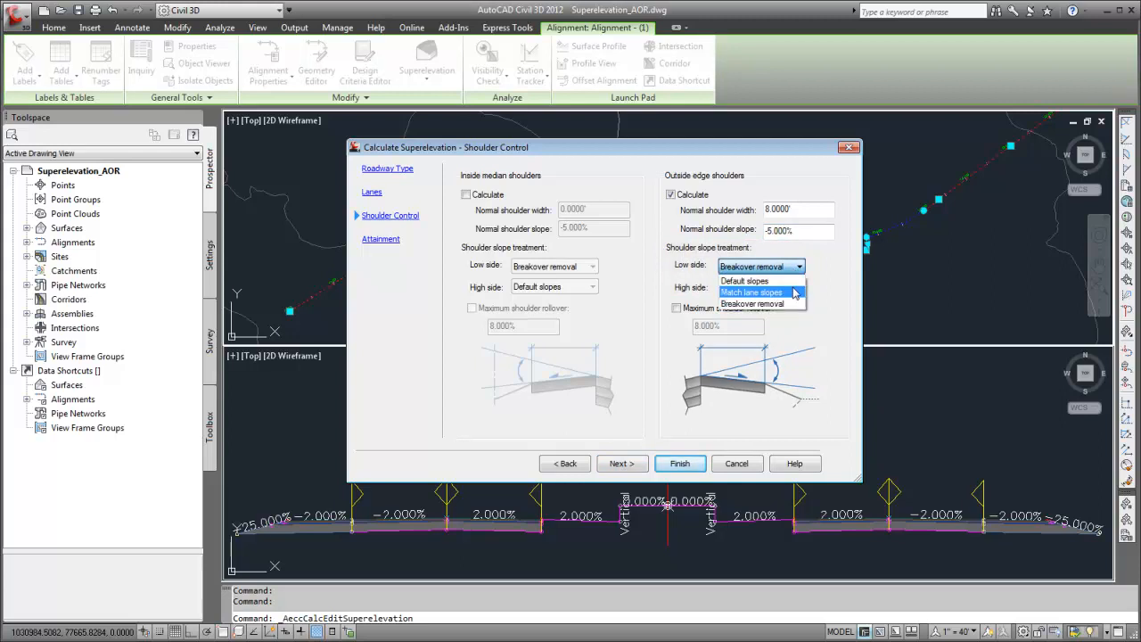
{"action": "left_click", "coordinate": [795, 292]}
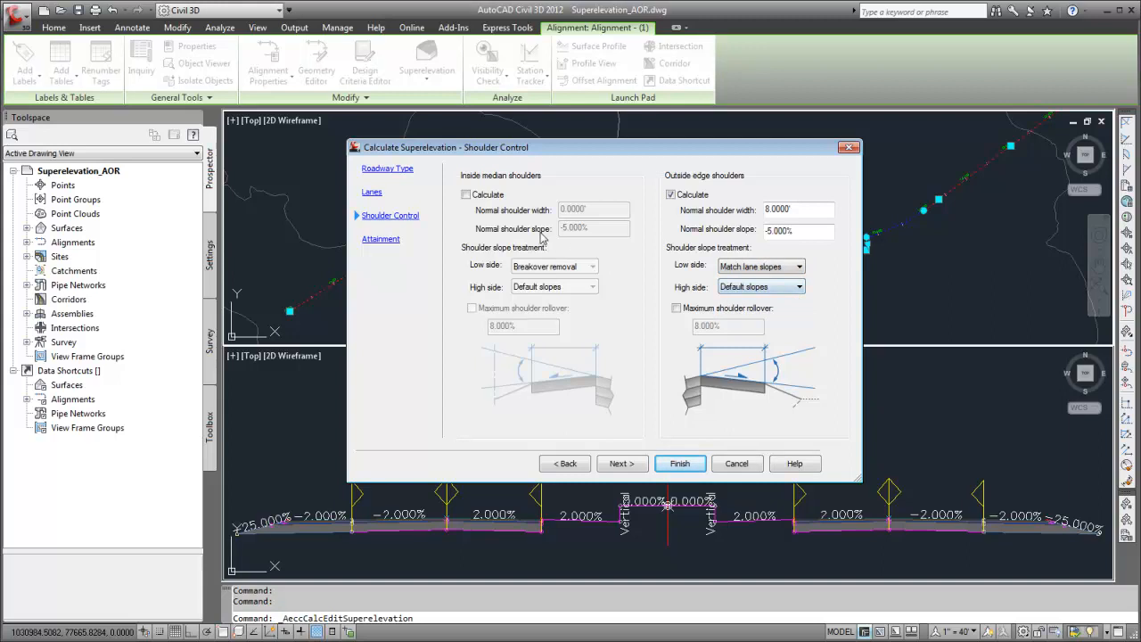
{"action": "left_click", "coordinate": [466, 195]}
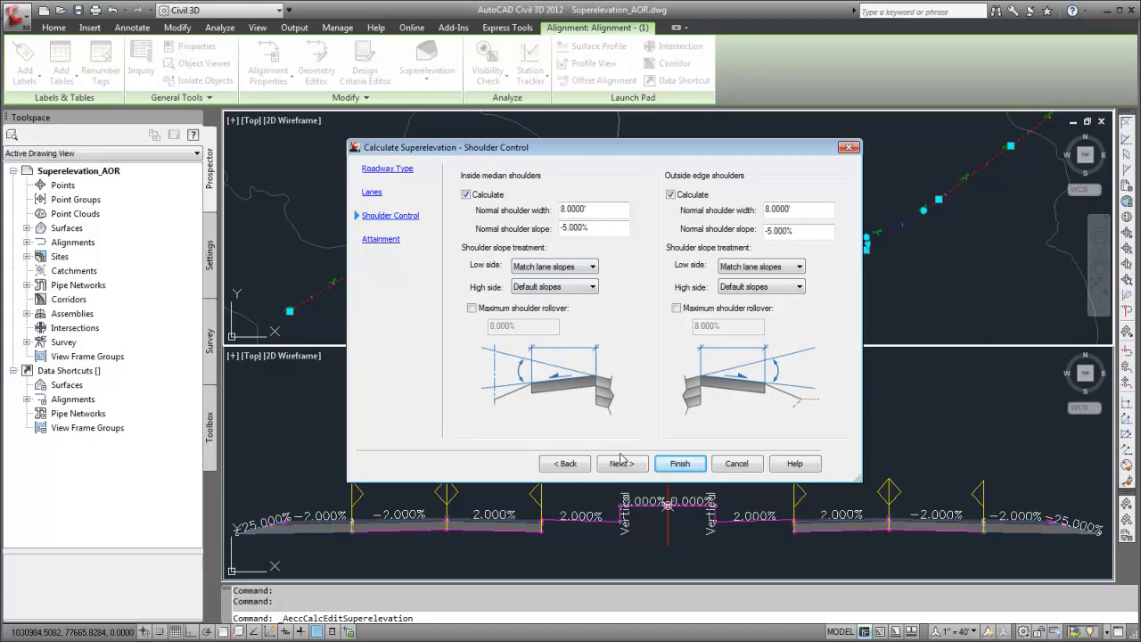
{"action": "left_click", "coordinate": [621, 463]}
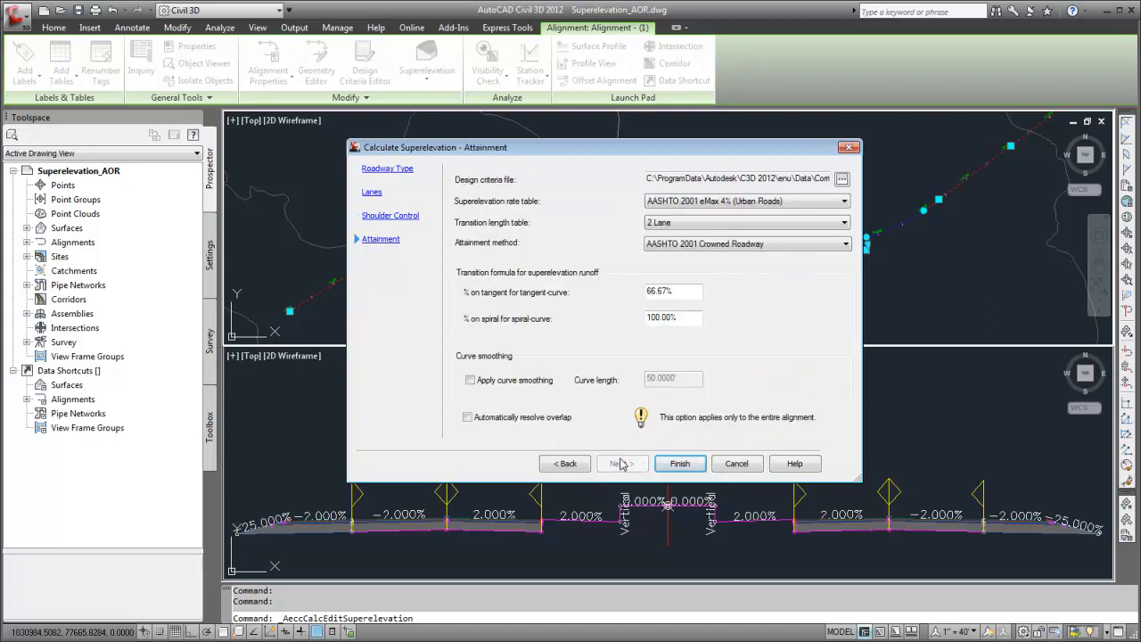
{"action": "left_click", "coordinate": [670, 464]}
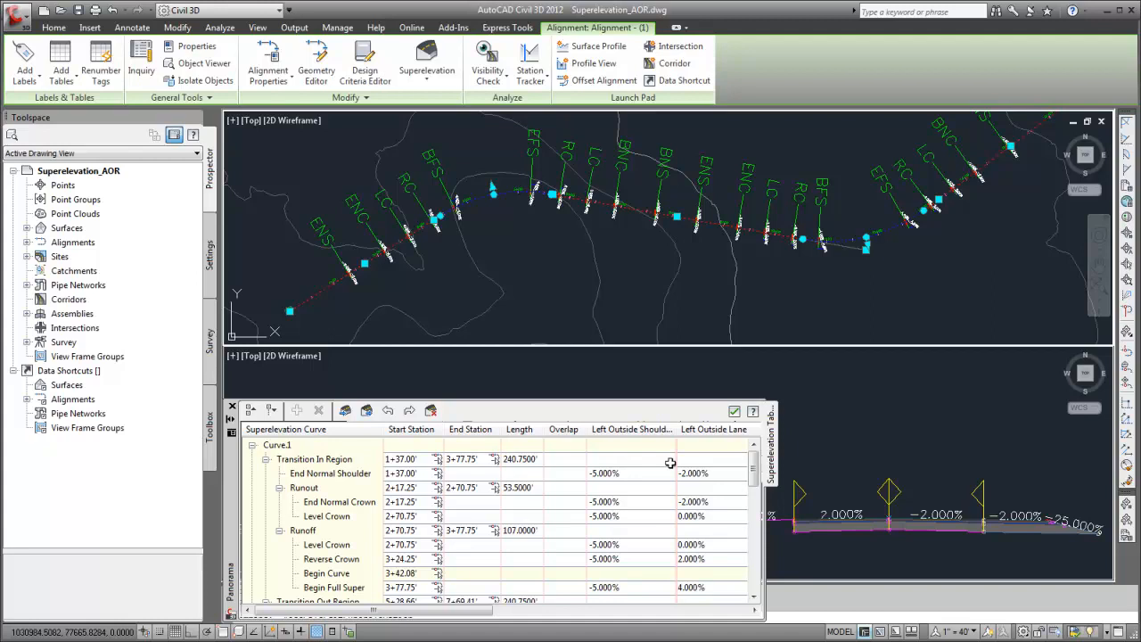
- Inspect the superelevation station labels along the alignment and close the tabular editor
{"action": "key", "text": "Escape"}
{"action": "scroll", "coordinate": [967, 265], "scroll_direction": "up", "scroll_amount": 3}
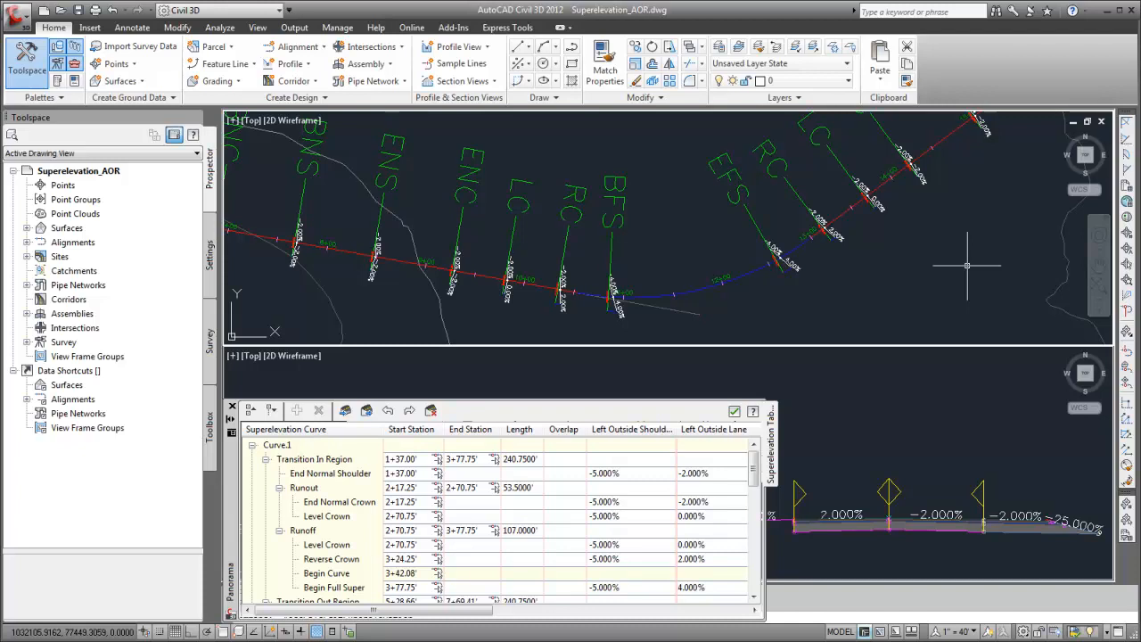
{"action": "scroll", "coordinate": [967, 264], "scroll_direction": "down", "scroll_amount": 3}
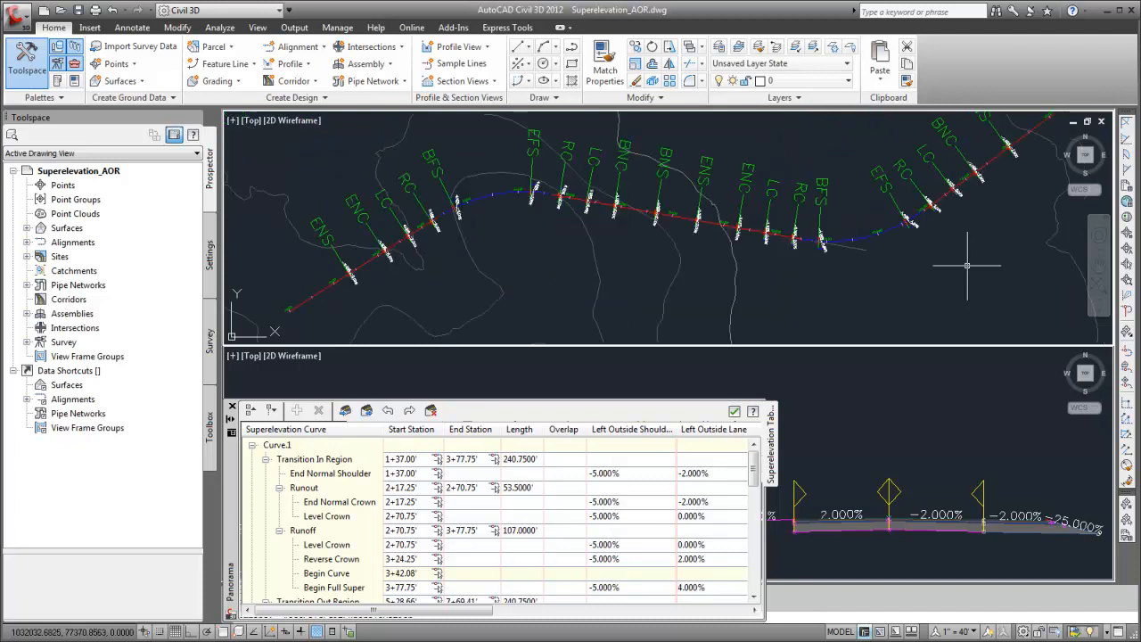
{"action": "left_click", "coordinate": [734, 410]}
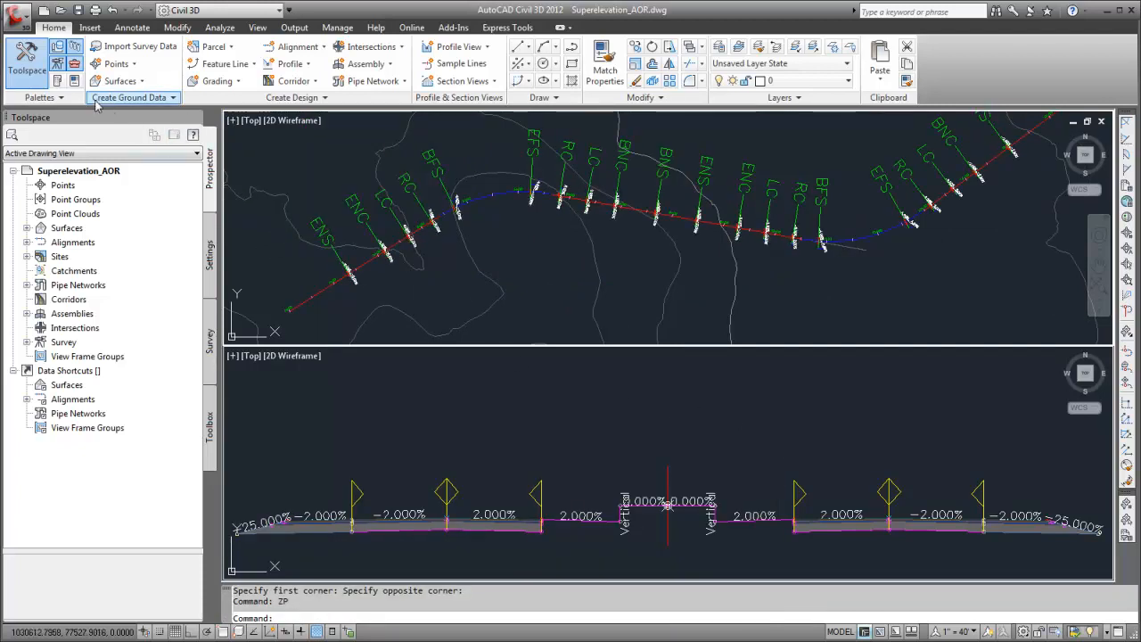
- View the imperial lane subassemblies in the tool palette, including LaneSuperelevationAOR, and close the palette
{"action": "left_click", "coordinate": [58, 81]}
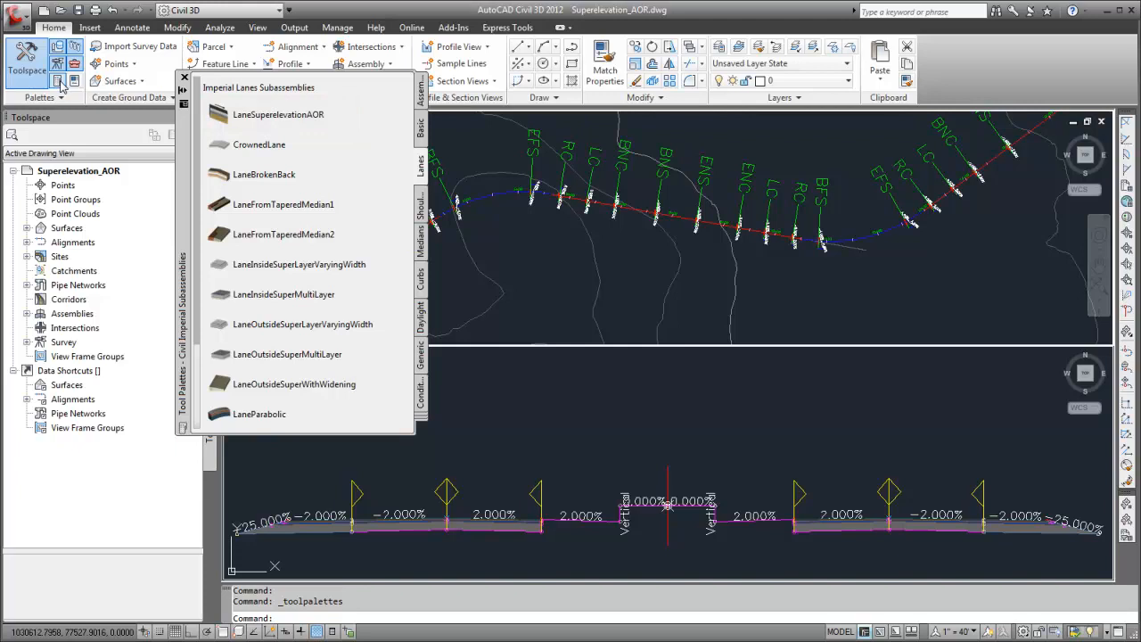
{"action": "left_click", "coordinate": [184, 77]}
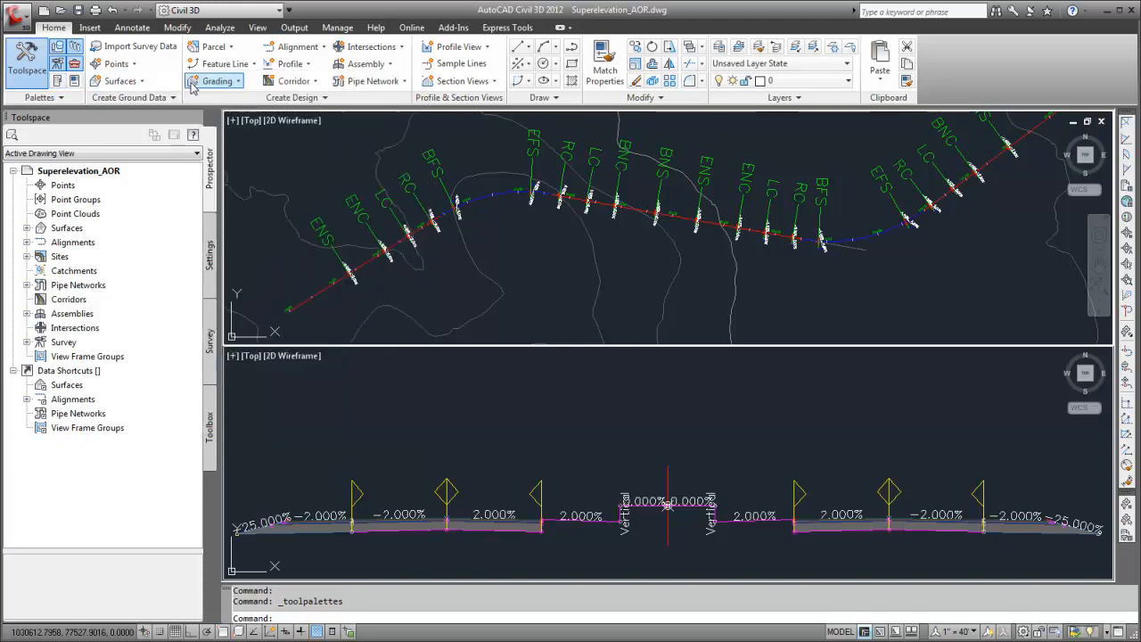
- Open the Divided Crowned with Median assembly's properties and review its construction and the available assembly types
{"action": "left_click", "coordinate": [668, 474]}
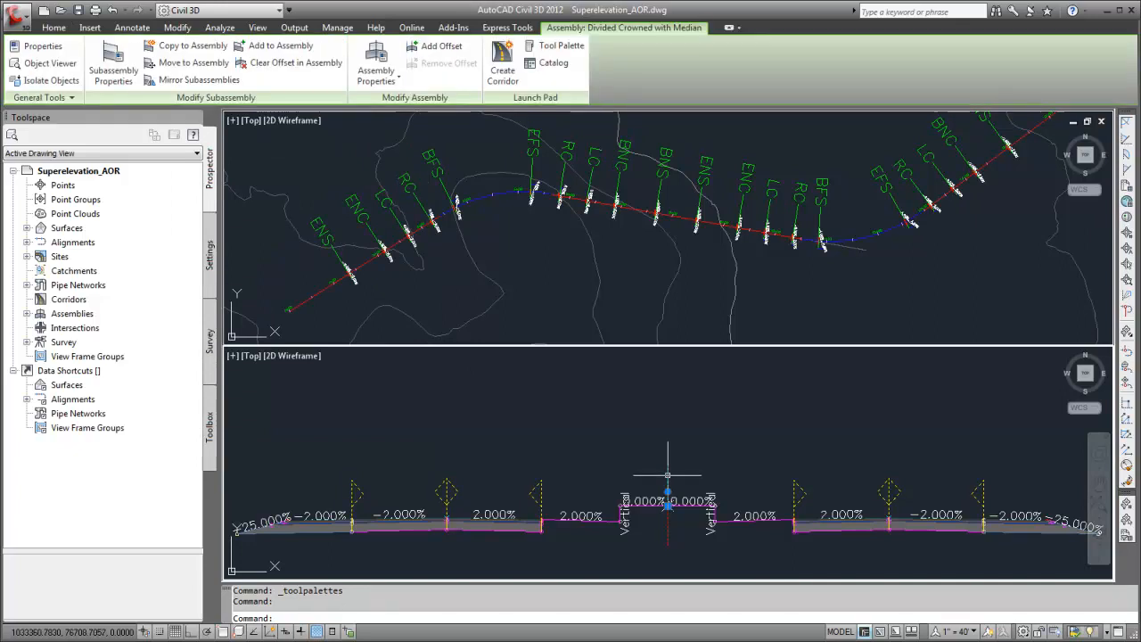
{"action": "left_click", "coordinate": [375, 59]}
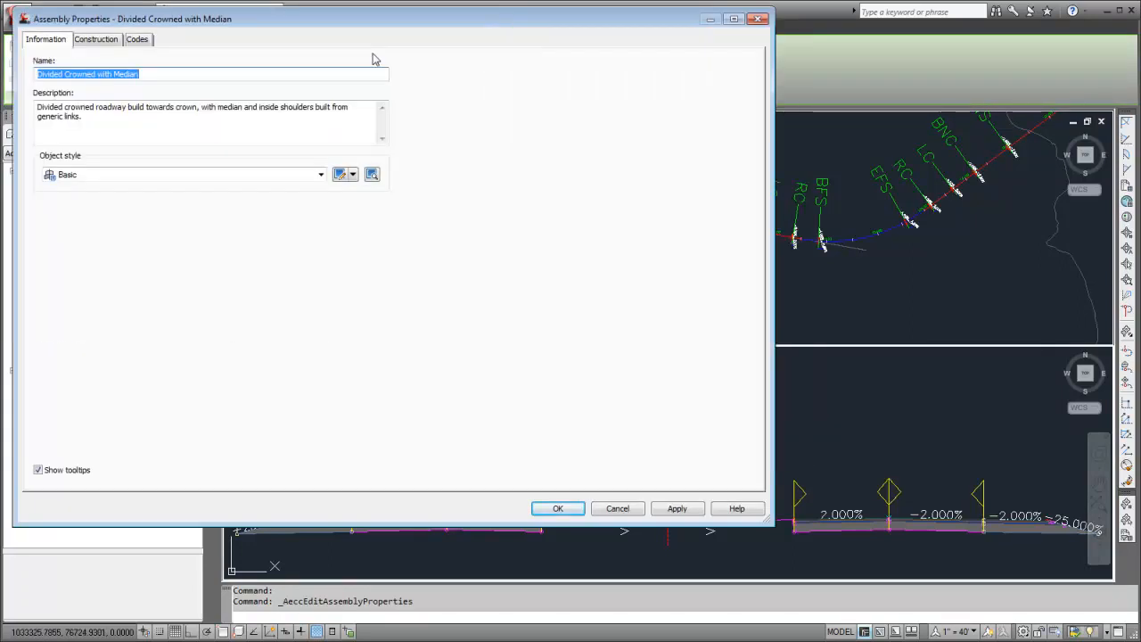
{"action": "left_click", "coordinate": [98, 41]}
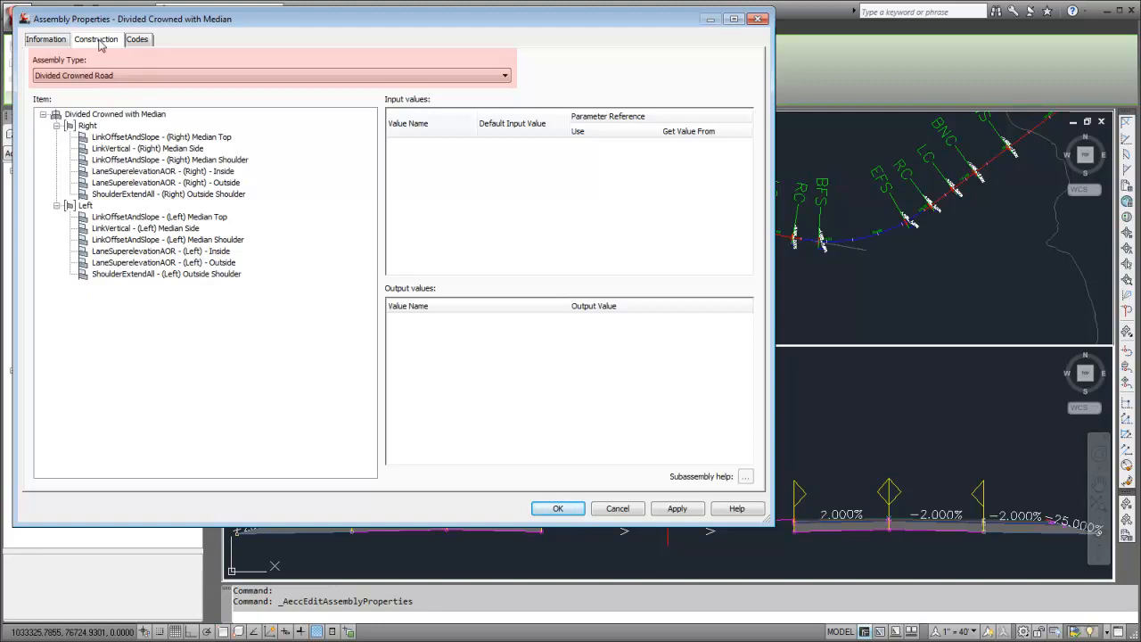
{"action": "left_click", "coordinate": [174, 81]}
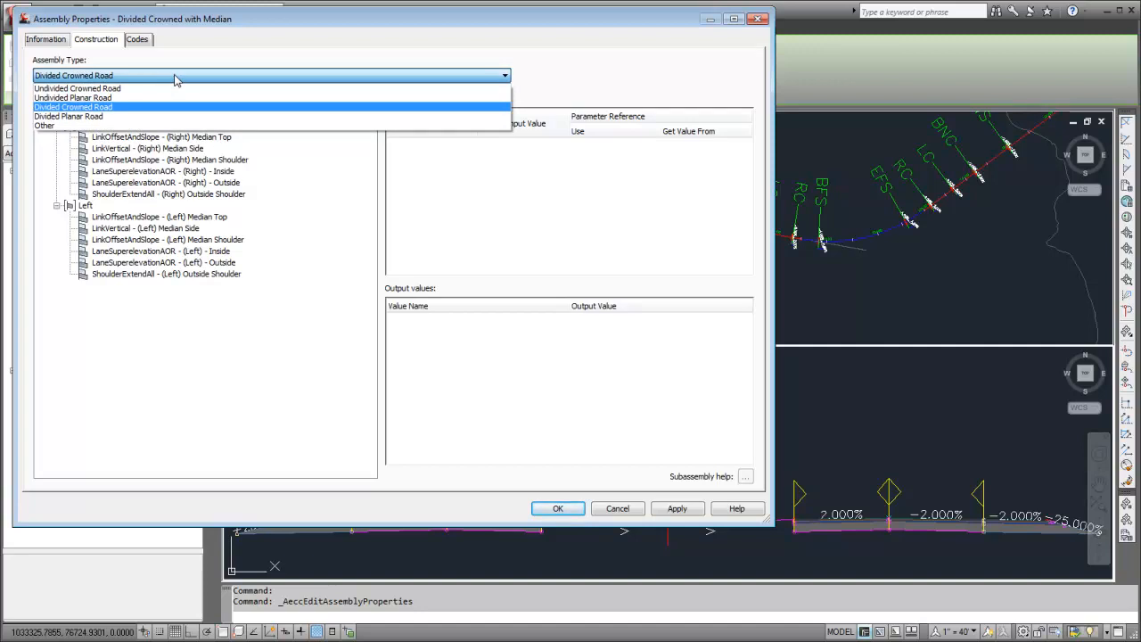
{"action": "left_click", "coordinate": [174, 77]}
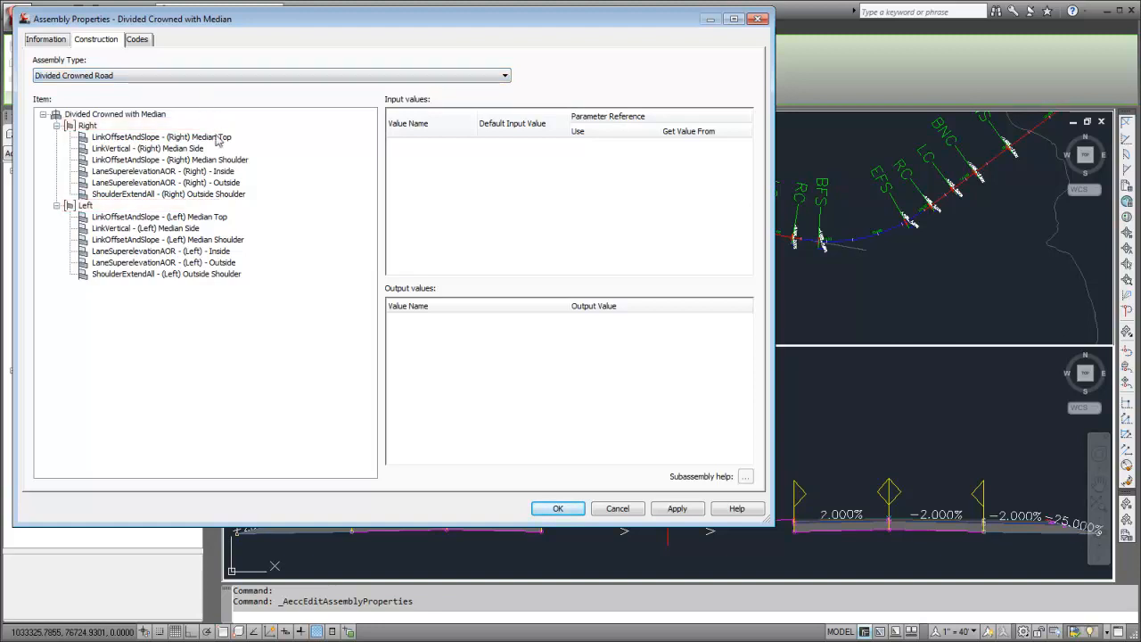
- Set the Outside Point Code of the LaneSuperelevationAOR - (Right) - Inside subassembly to None and apply it
{"action": "left_click", "coordinate": [233, 171]}
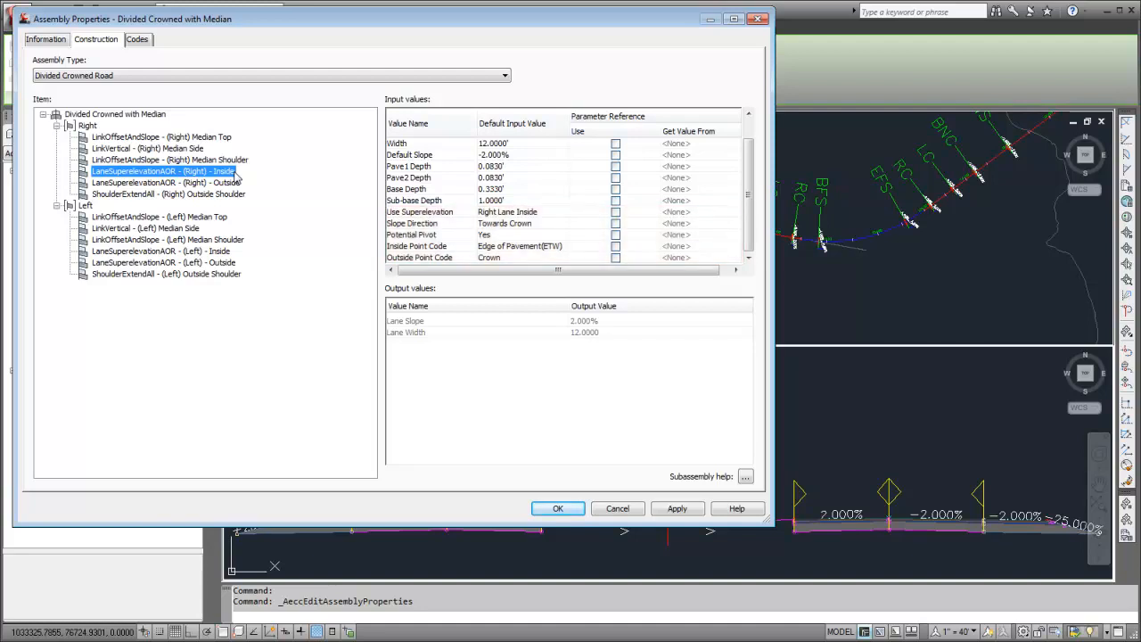
{"action": "left_click", "coordinate": [506, 257]}
{"action": "left_click", "coordinate": [506, 258]}
{"action": "left_click", "coordinate": [415, 264]}
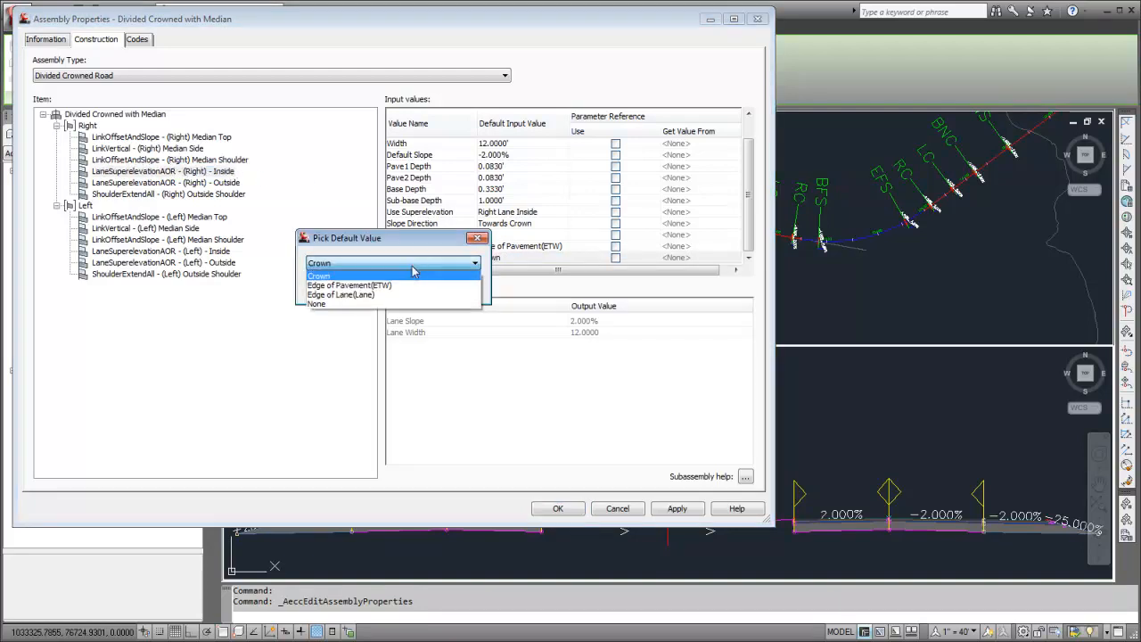
{"action": "left_click", "coordinate": [354, 303]}
{"action": "left_click", "coordinate": [355, 287]}
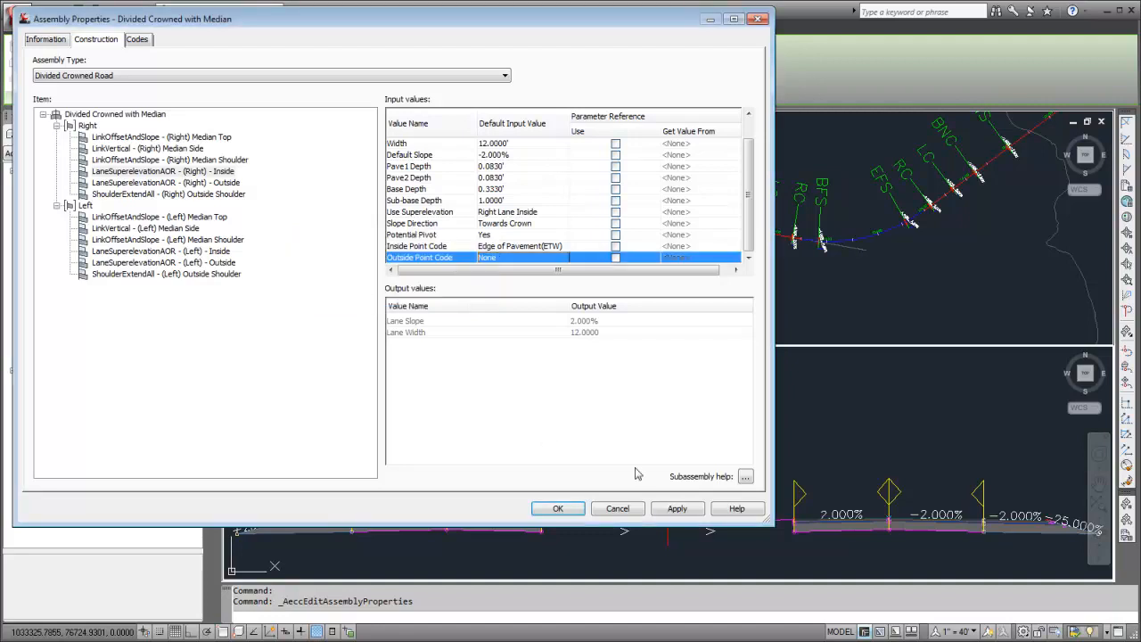
{"action": "left_click", "coordinate": [664, 511]}
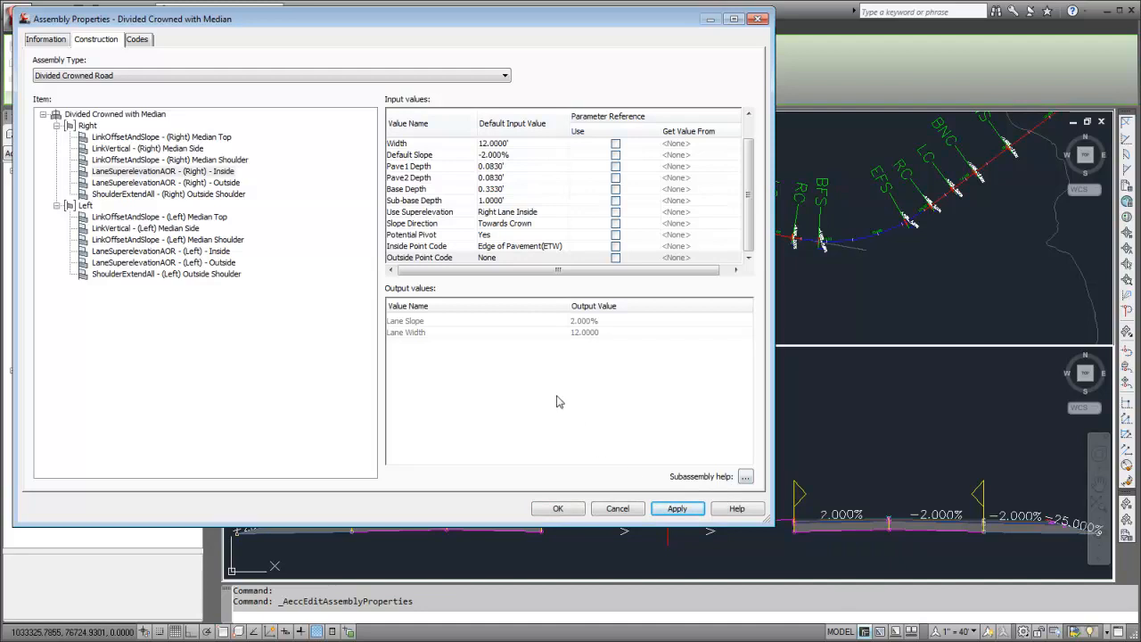
- Set the right inside lane's Outside Point Code back to Crown, apply it, and close the assembly properties
{"action": "left_click", "coordinate": [520, 257]}
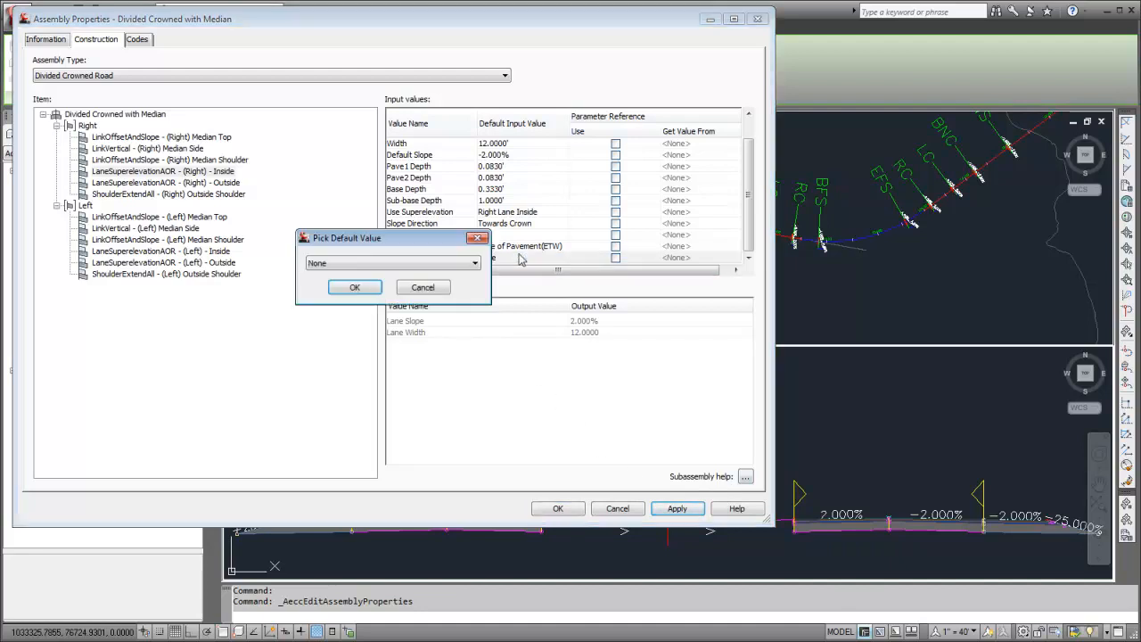
{"action": "left_click", "coordinate": [429, 266]}
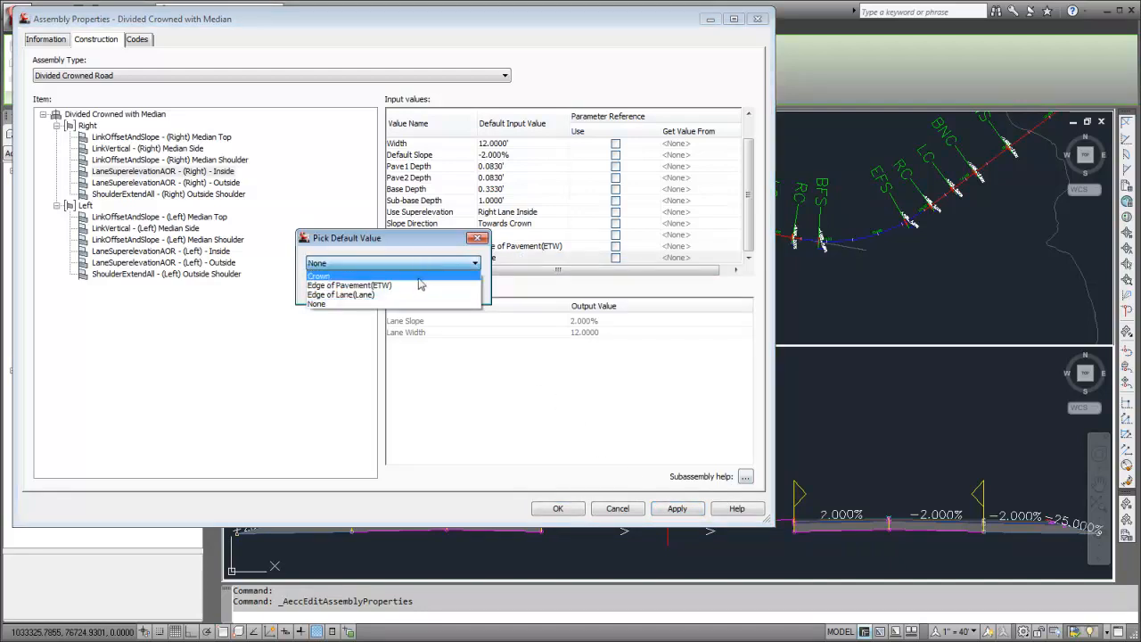
{"action": "left_click", "coordinate": [419, 276]}
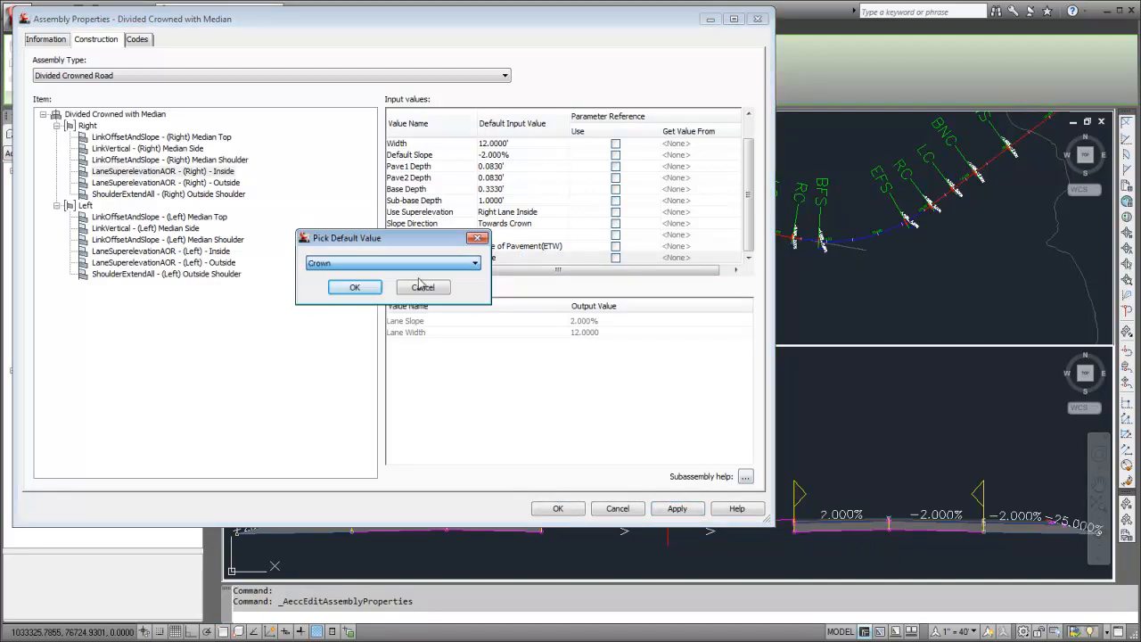
{"action": "left_click", "coordinate": [356, 287]}
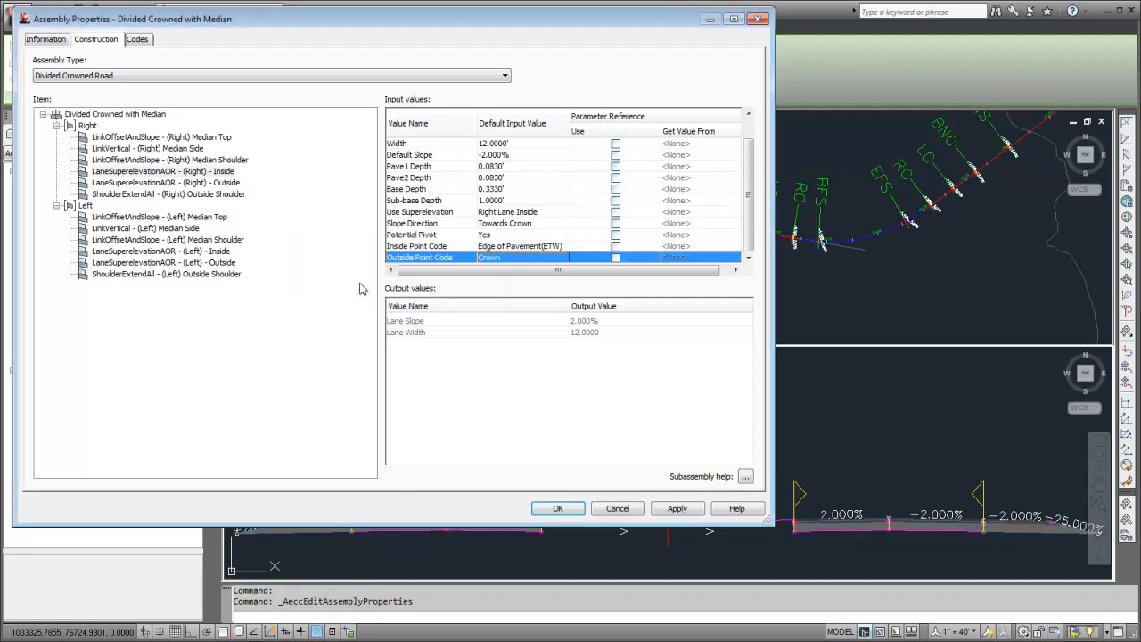
{"action": "left_click", "coordinate": [677, 510]}
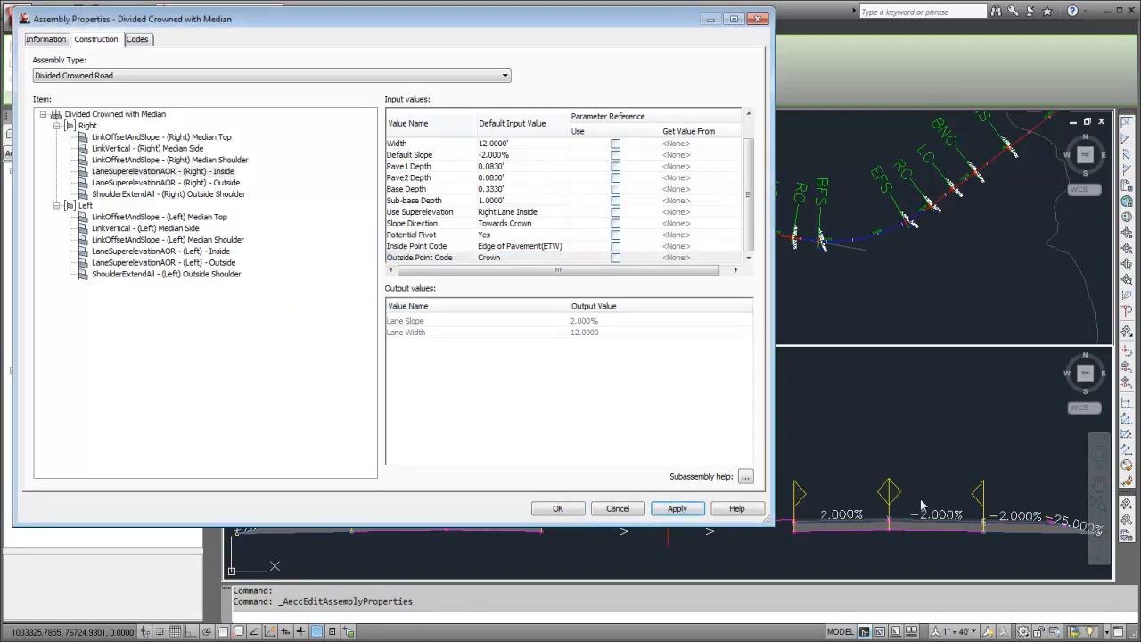
{"action": "left_click", "coordinate": [620, 509]}
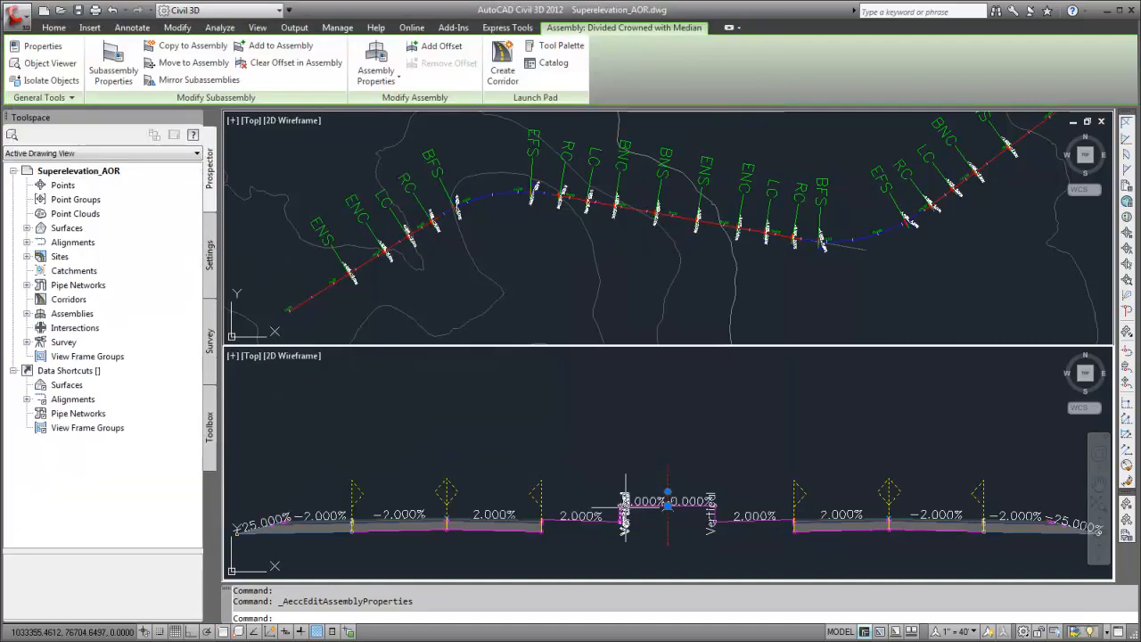
{"action": "key", "text": "Escape"}
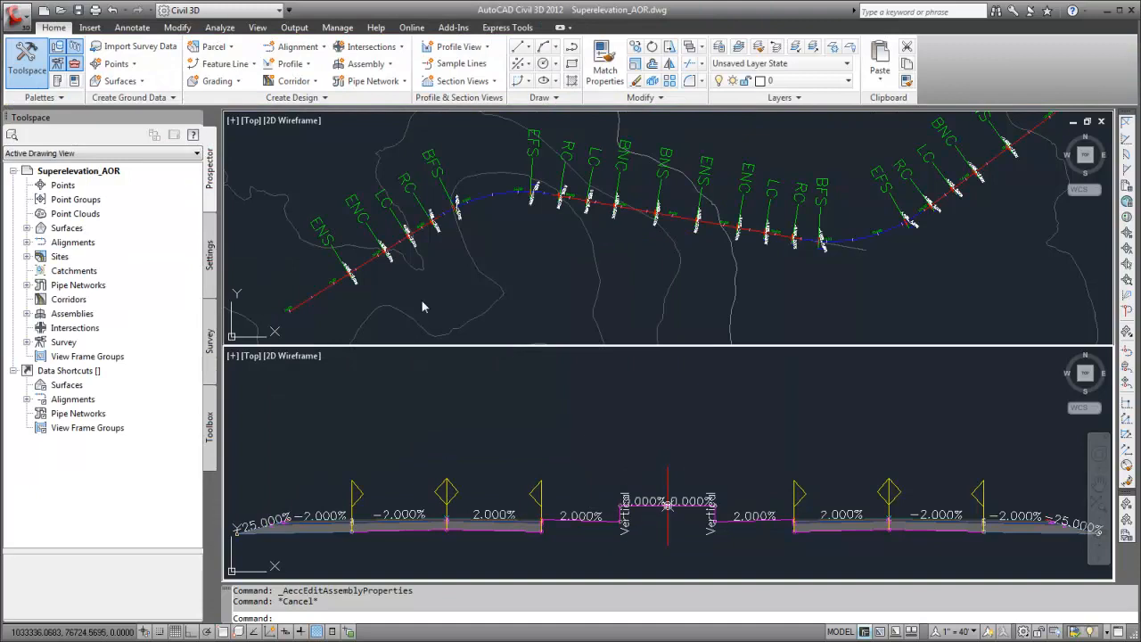
- Create a corridor from the road alignment, its layout centerline profile and the Divided Crowned with Median assembly
{"action": "left_click", "coordinate": [302, 81]}
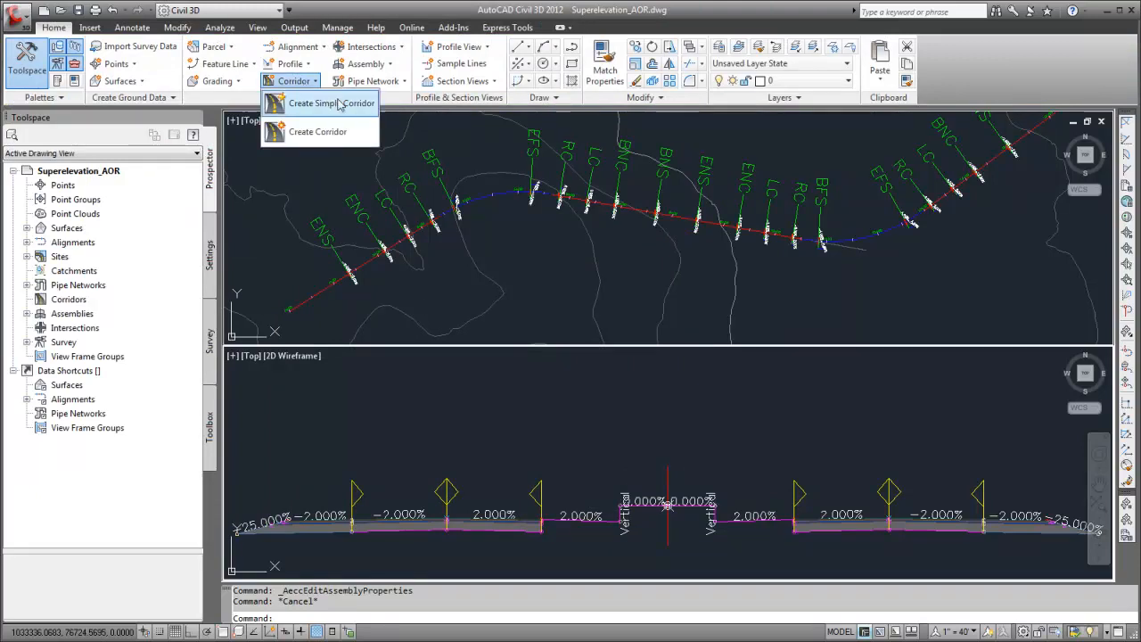
{"action": "left_click", "coordinate": [359, 134]}
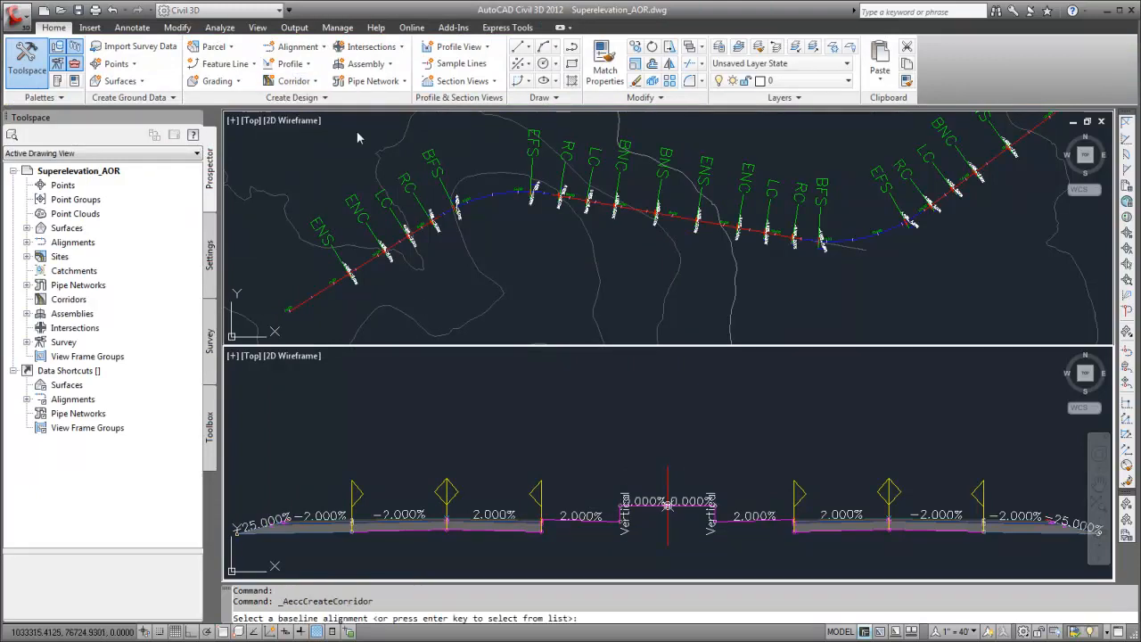
{"action": "left_click", "coordinate": [477, 196]}
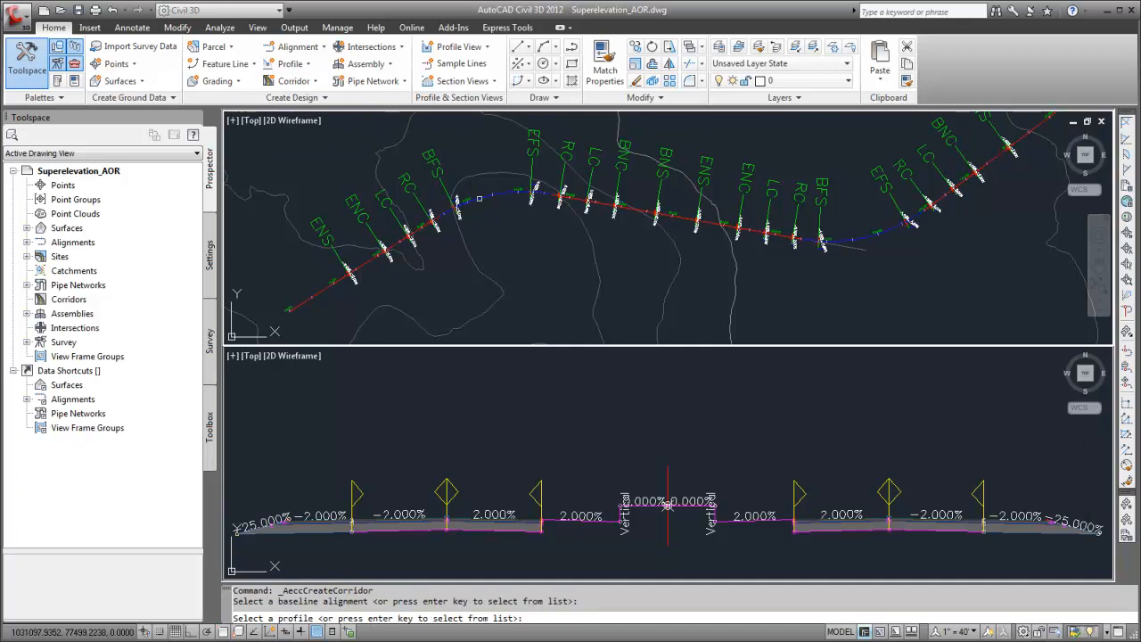
{"action": "key", "text": "Return"}
{"action": "key", "text": "Return"}
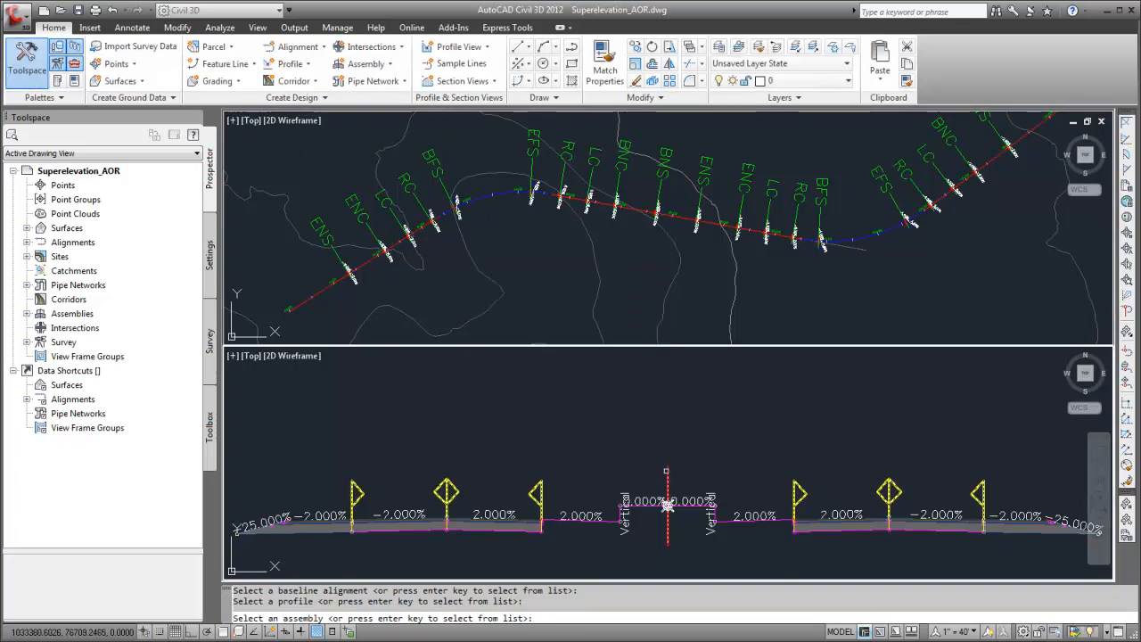
{"action": "left_click", "coordinate": [663, 470]}
{"action": "left_click", "coordinate": [675, 494]}
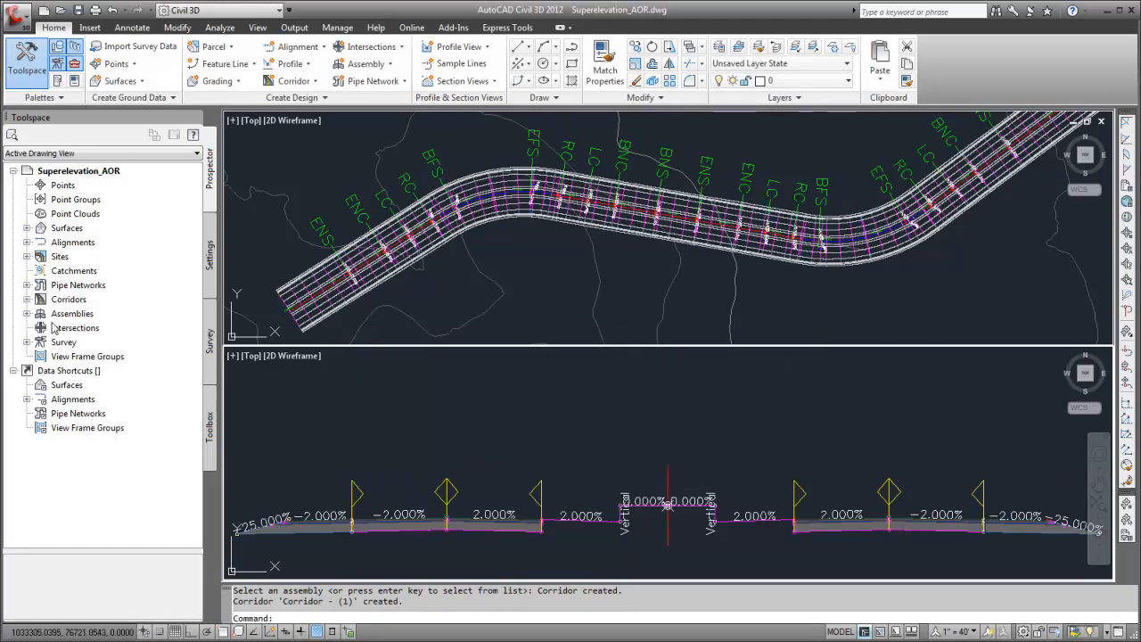
- Open Corridor - (1) in the Corridor Section Editor
{"action": "left_click", "coordinate": [27, 300]}
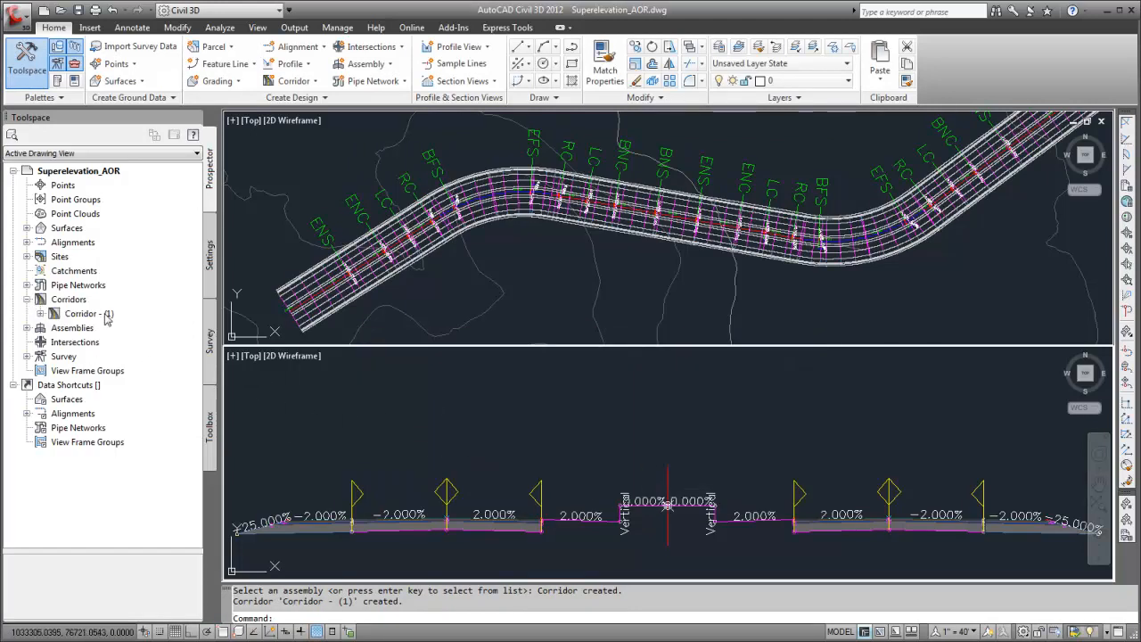
{"action": "right_click", "coordinate": [105, 319]}
{"action": "left_click", "coordinate": [158, 334]}
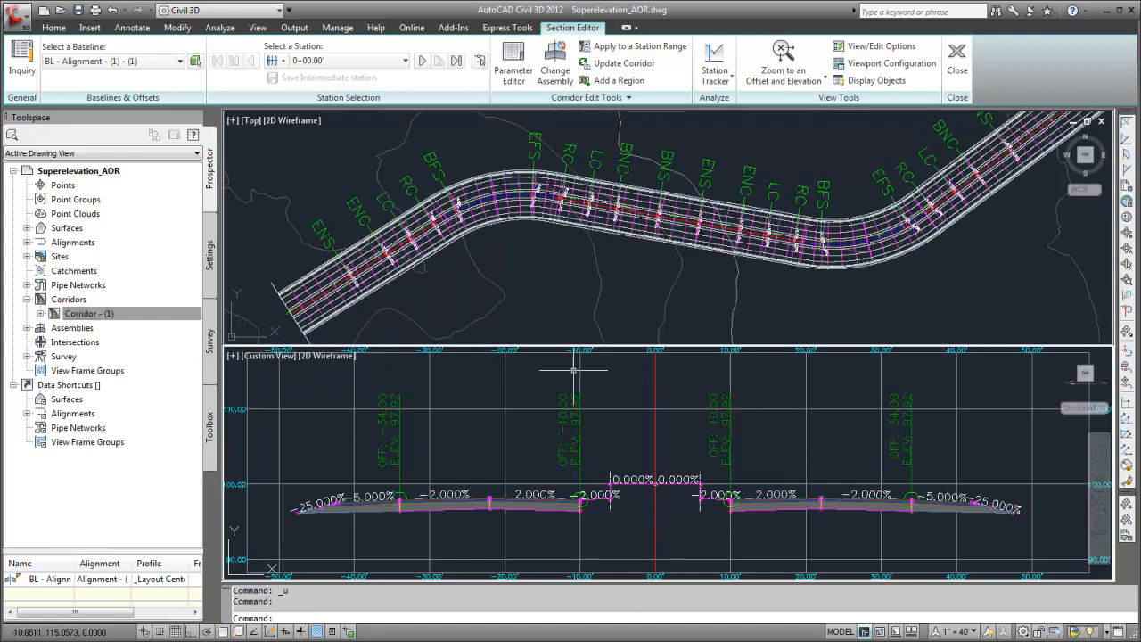
- Move the section location through the first curve to stations 2+70.75, 3+42.08 and 4+53.20 and examine the lane slopes and pivot elevations
{"action": "left_click", "coordinate": [312, 343]}
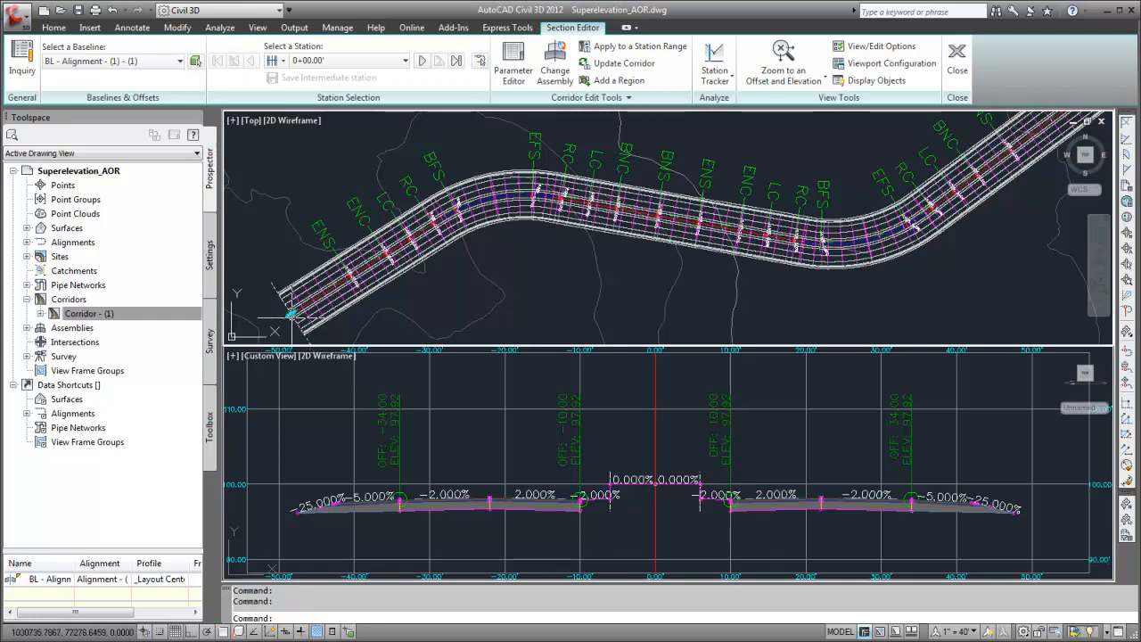
{"action": "left_click", "coordinate": [290, 314]}
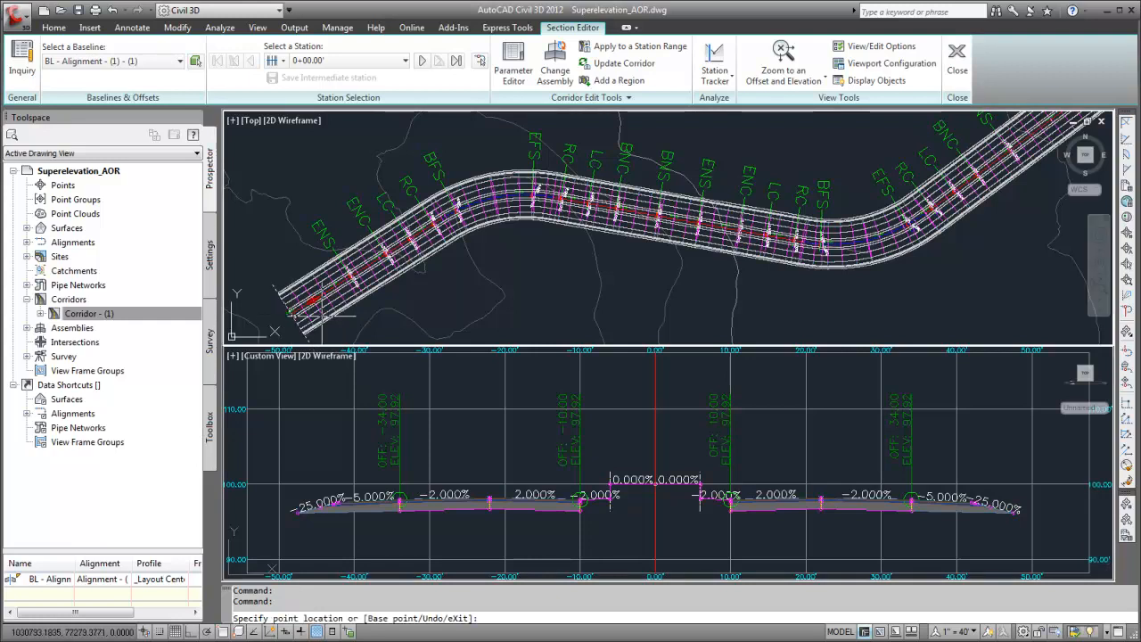
{"action": "left_click", "coordinate": [438, 286]}
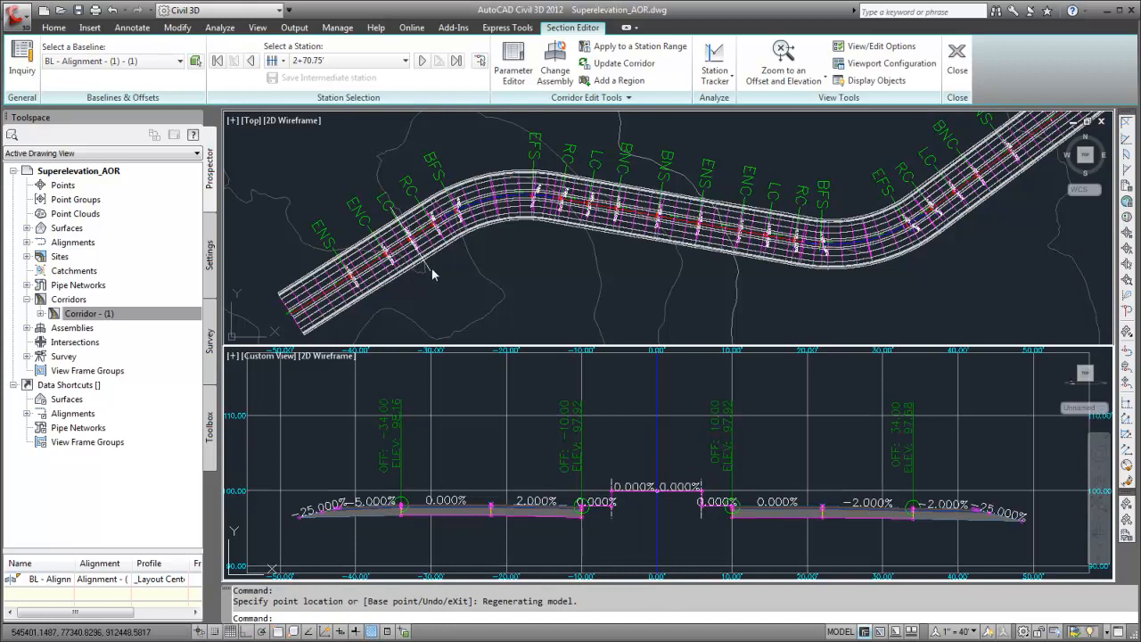
{"action": "left_click", "coordinate": [432, 268]}
{"action": "left_click", "coordinate": [428, 269]}
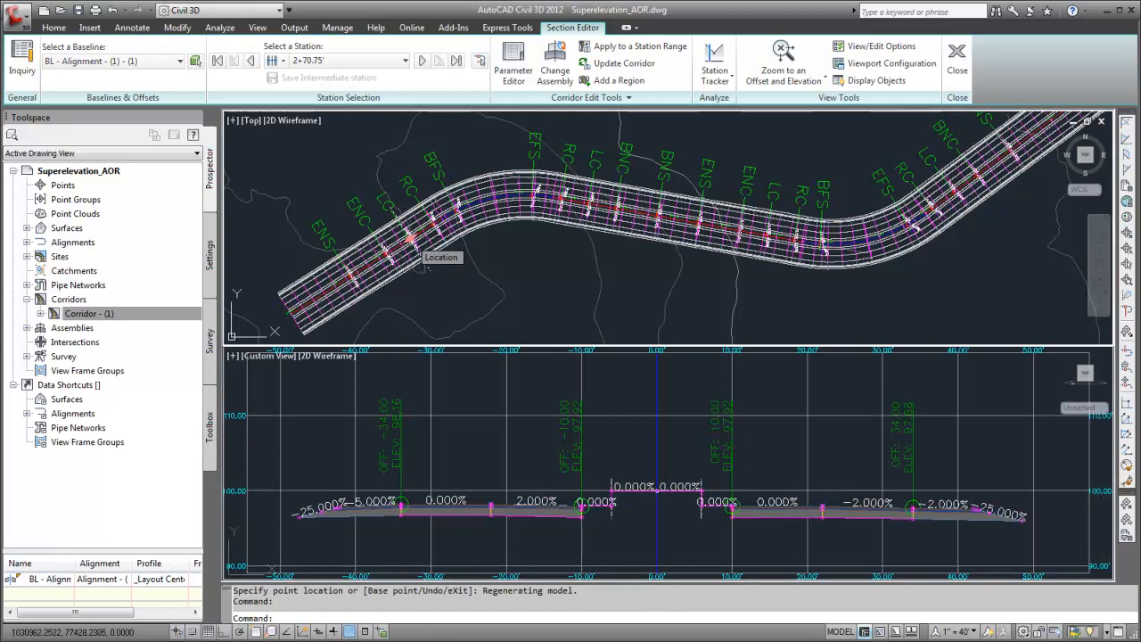
{"action": "left_click", "coordinate": [410, 238]}
{"action": "left_click", "coordinate": [459, 255]}
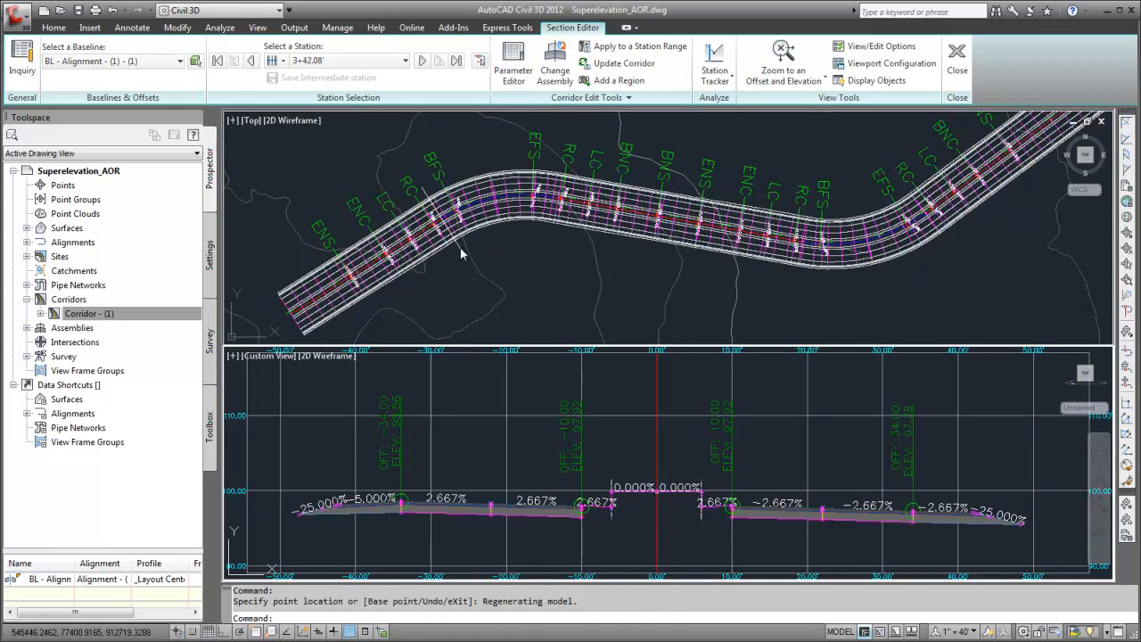
{"action": "left_click", "coordinate": [451, 234]}
{"action": "left_click", "coordinate": [452, 233]}
{"action": "left_click", "coordinate": [441, 219]}
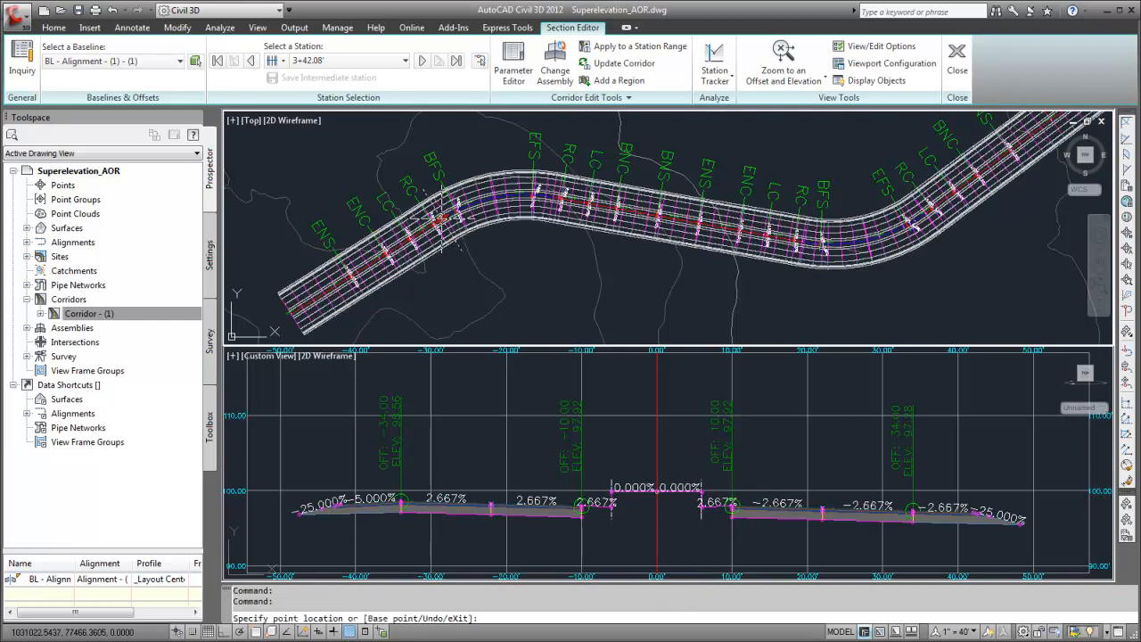
{"action": "left_click", "coordinate": [509, 251]}
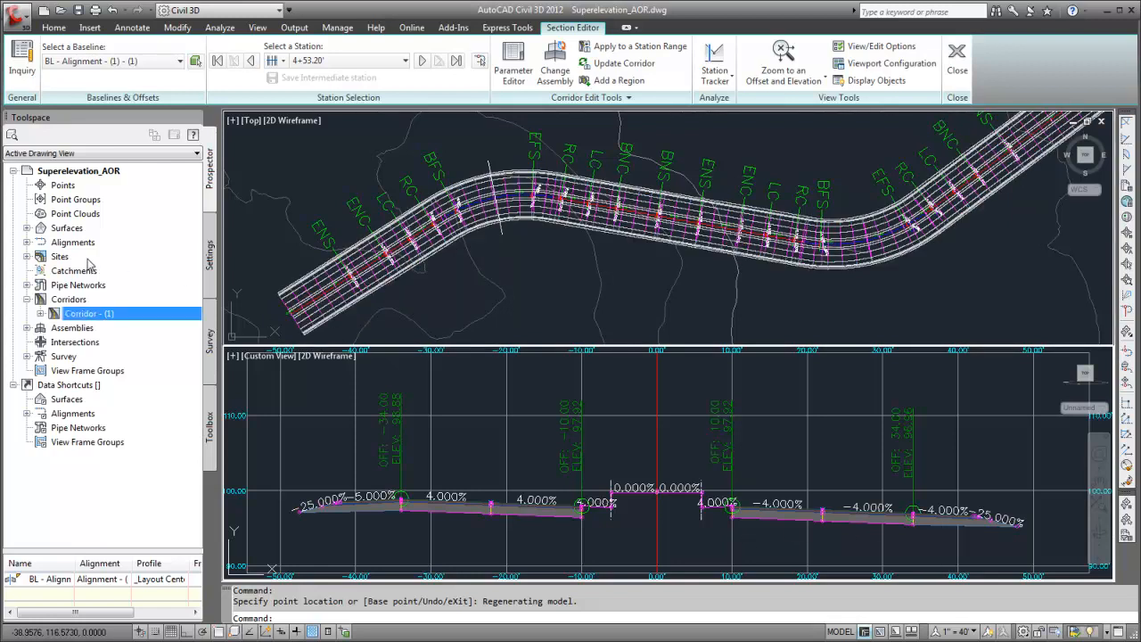
- Edit the superelevation of Alignment - (1) and set the divided crowned pivot method for Curve.1 to Inside Of Curve
{"action": "left_click", "coordinate": [27, 242]}
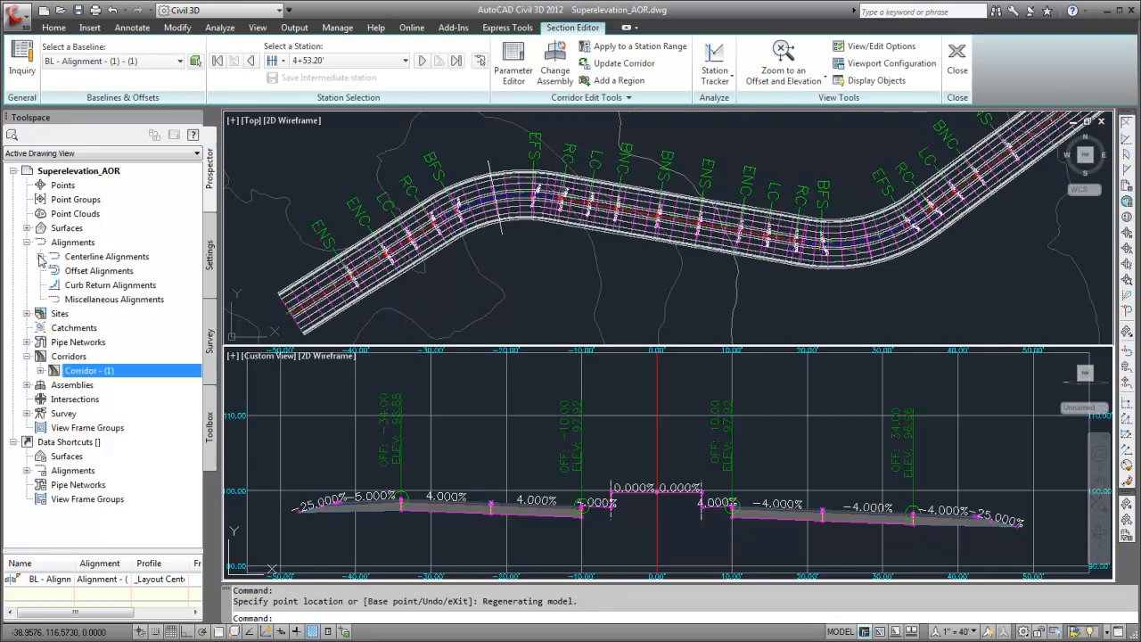
{"action": "left_click", "coordinate": [40, 255]}
{"action": "right_click", "coordinate": [98, 272]}
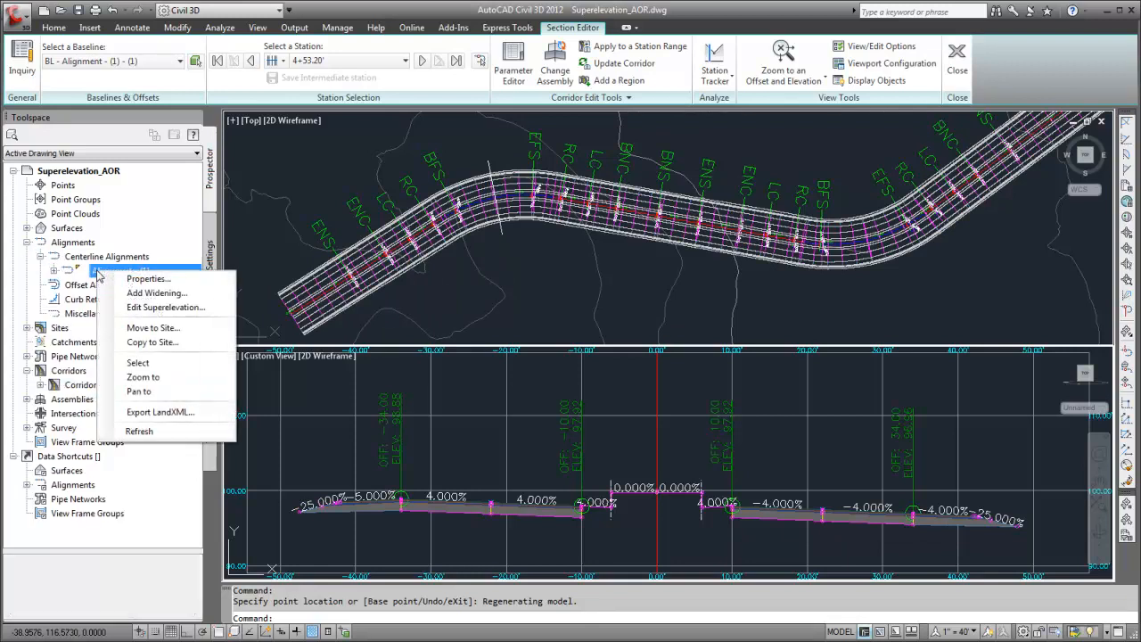
{"action": "left_click", "coordinate": [214, 308]}
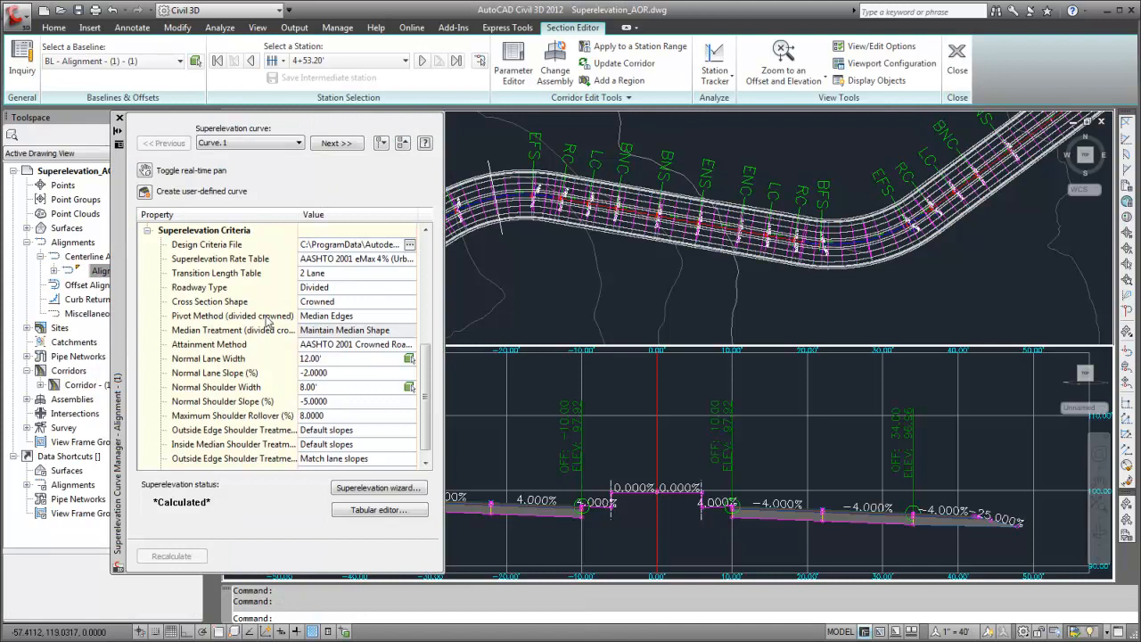
{"action": "left_click", "coordinate": [357, 317]}
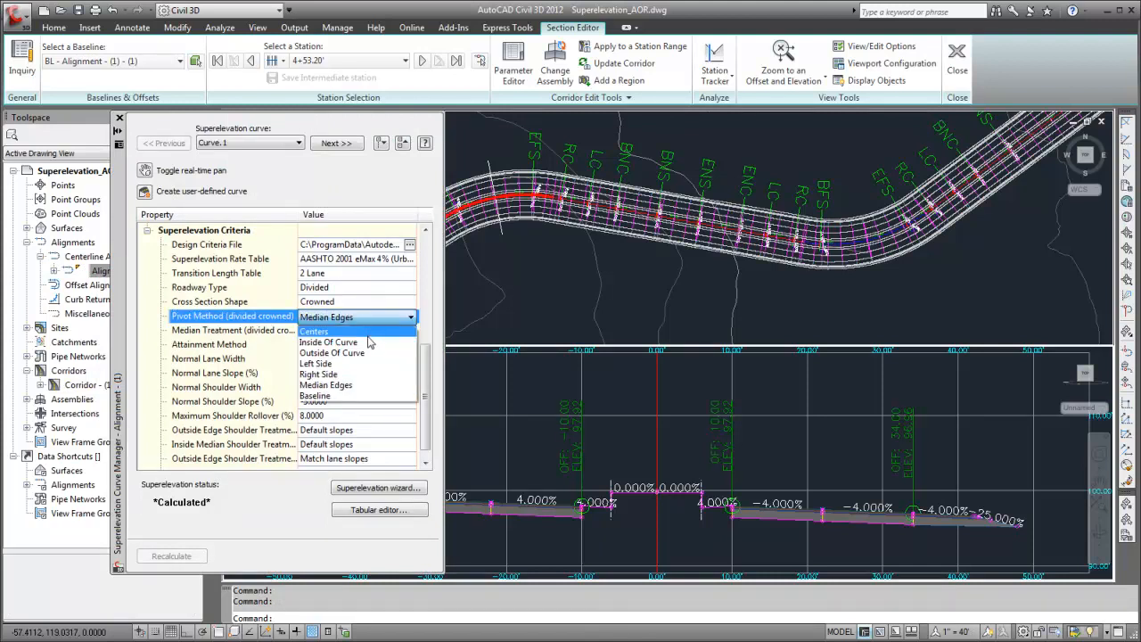
{"action": "left_click", "coordinate": [368, 342]}
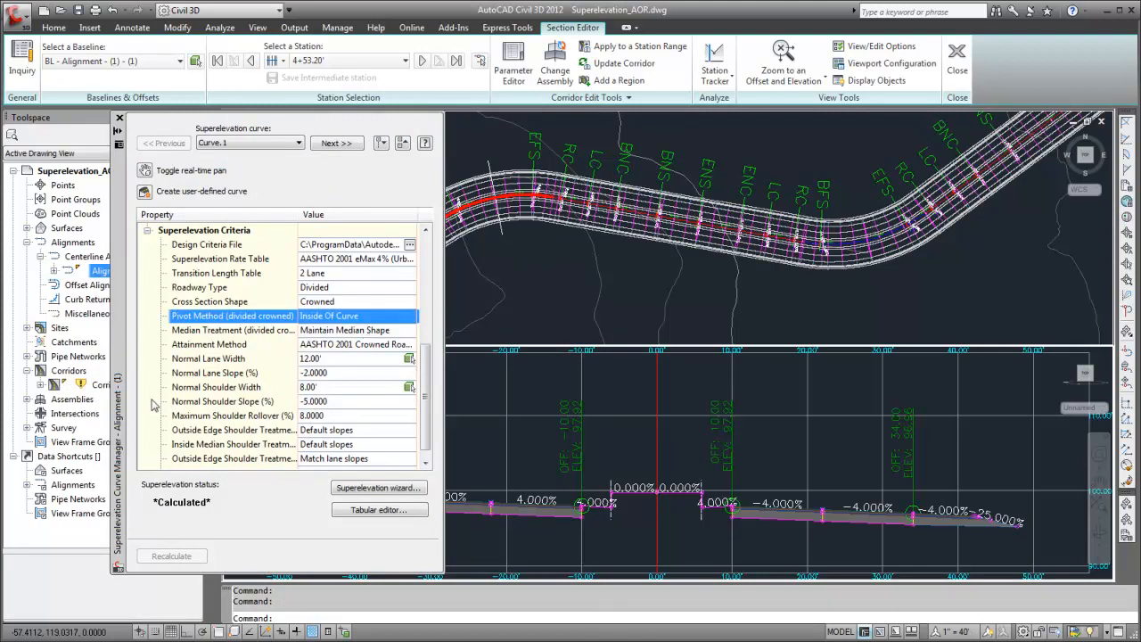
- Rebuild Corridor - (1) with the changed pivot method and close the Superelevation Curve Manager
{"action": "right_click", "coordinate": [87, 382]}
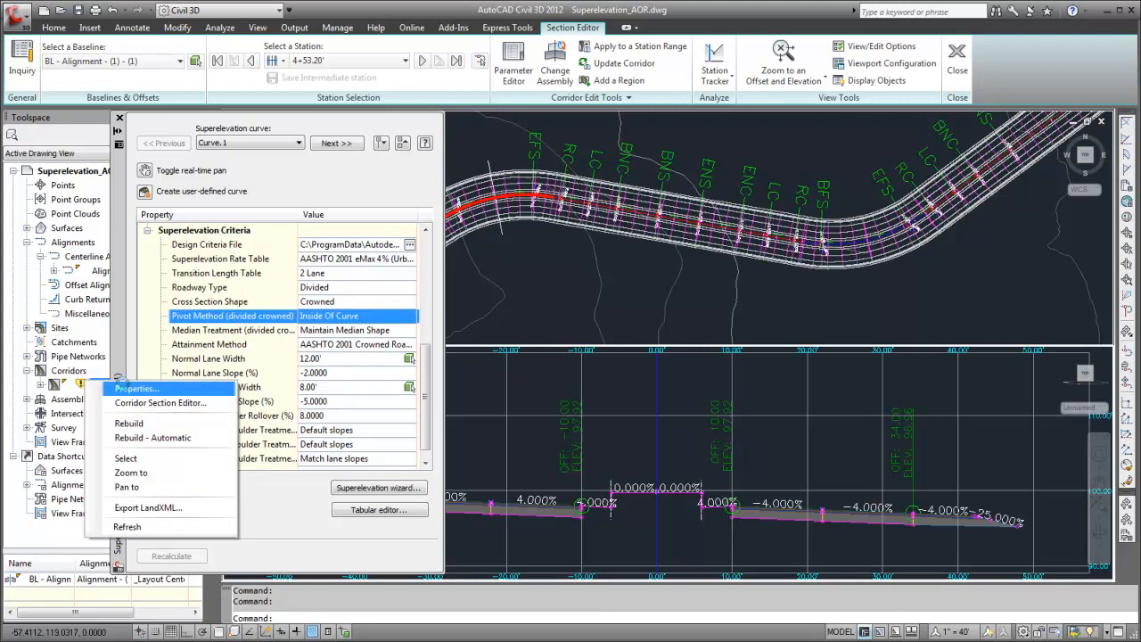
{"action": "left_click", "coordinate": [135, 423]}
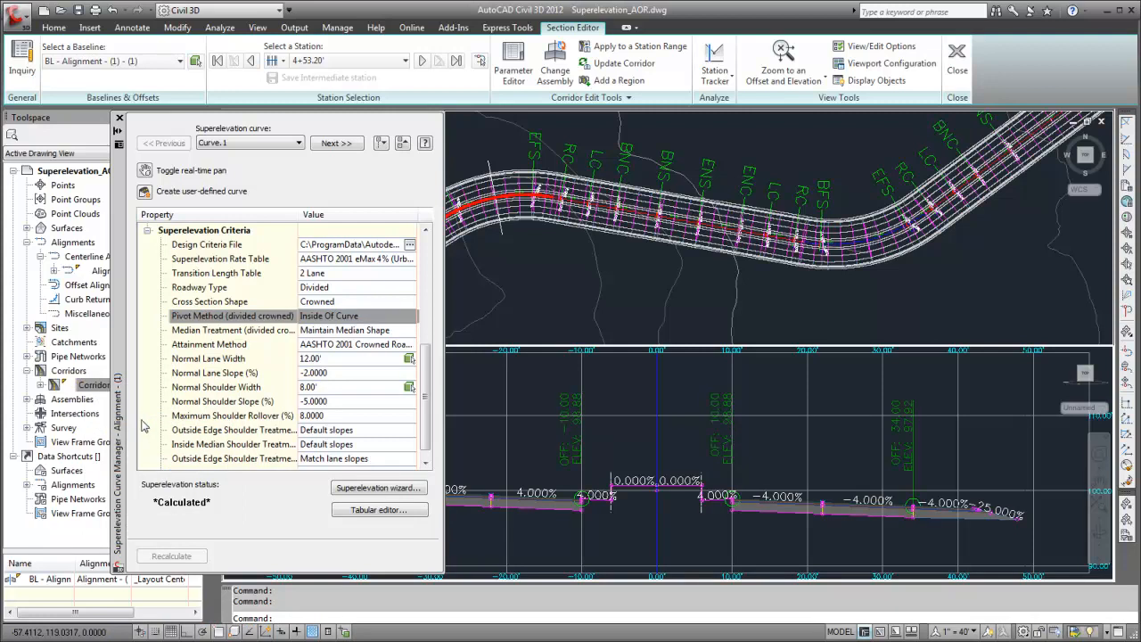
{"action": "left_click", "coordinate": [119, 118]}
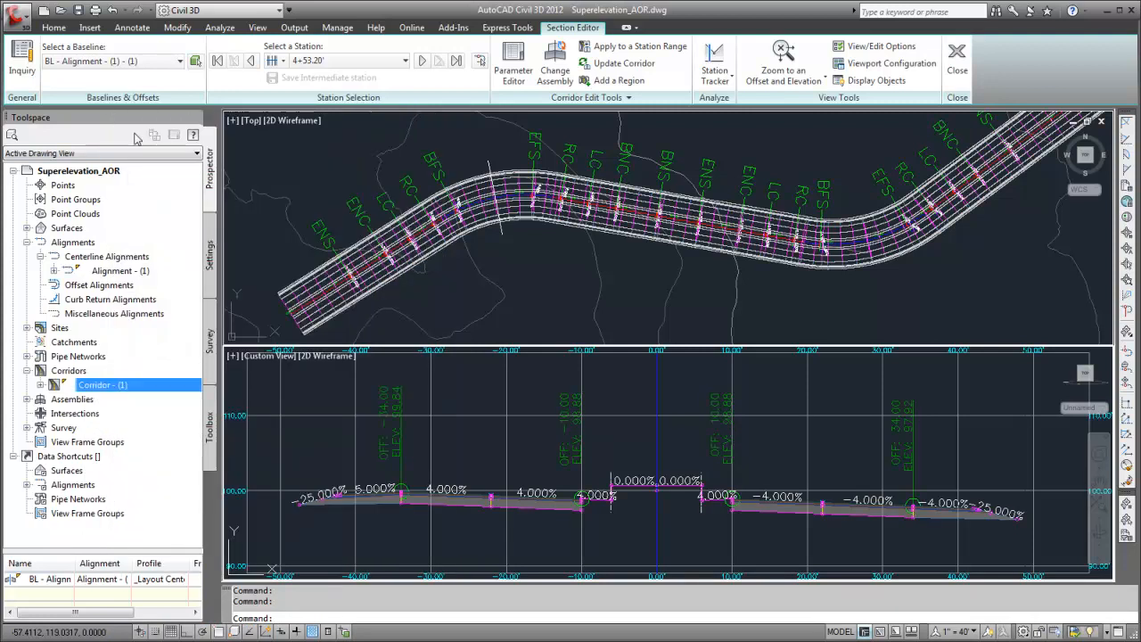
- Move the section location to stations 5+82.16 and 6+35.66 and check the slopes leaving the first curve
{"action": "left_click", "coordinate": [503, 236]}
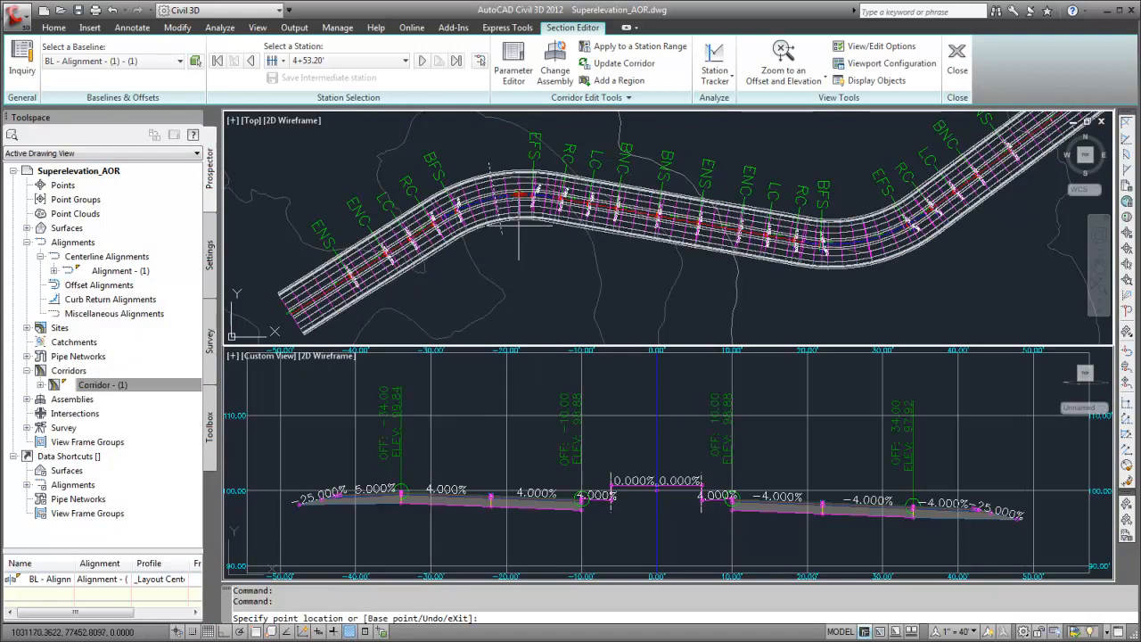
{"action": "left_click", "coordinate": [554, 235]}
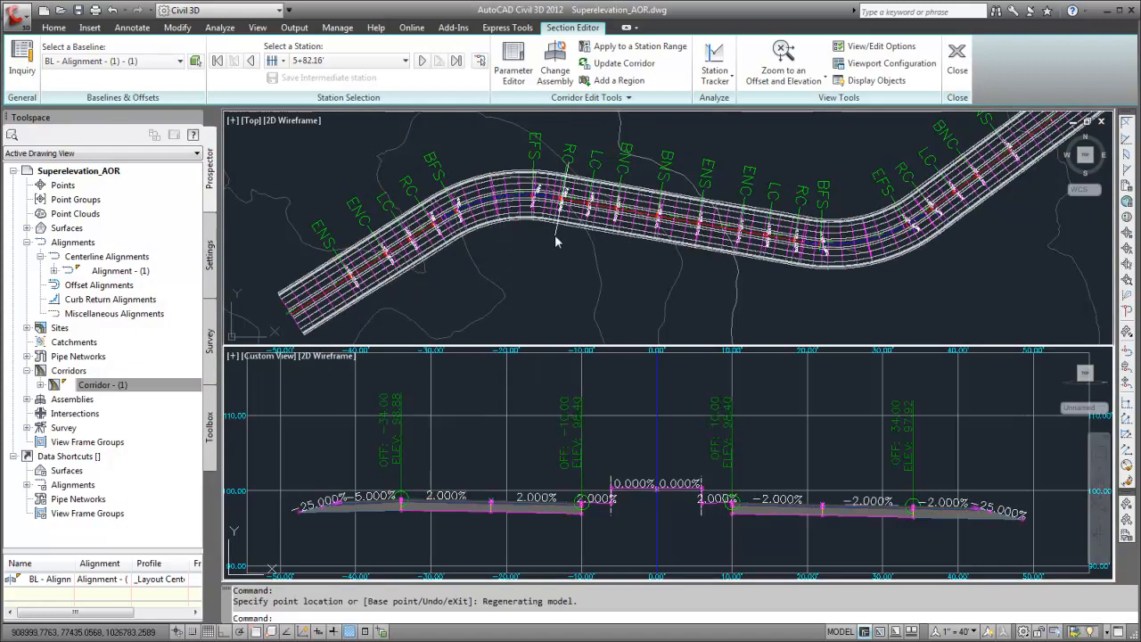
{"action": "left_click", "coordinate": [562, 199]}
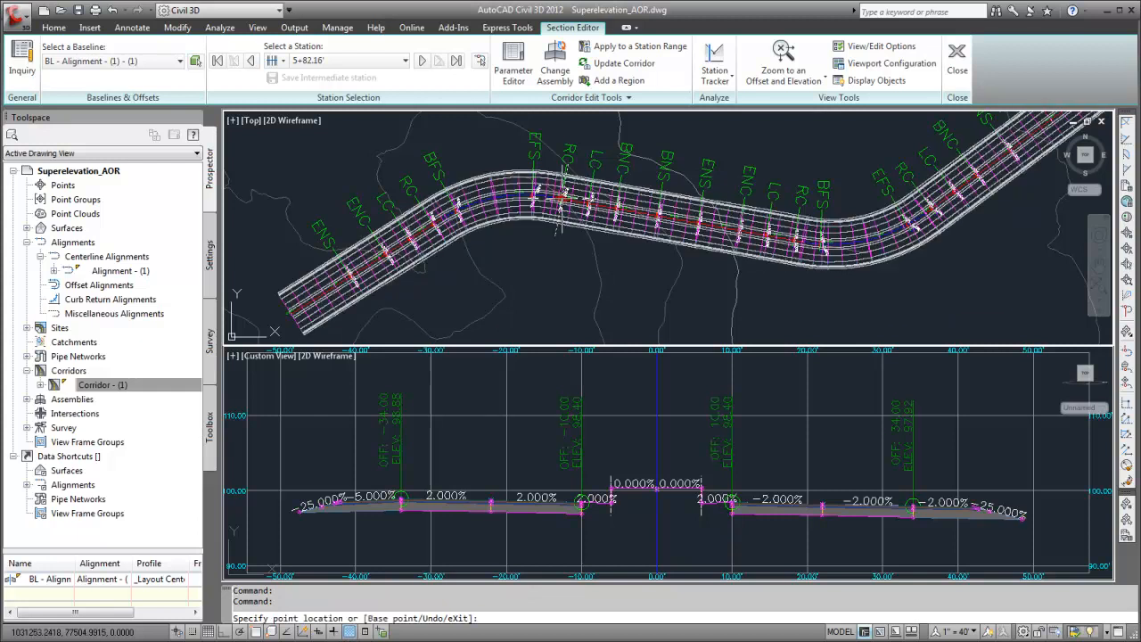
{"action": "left_click", "coordinate": [579, 258]}
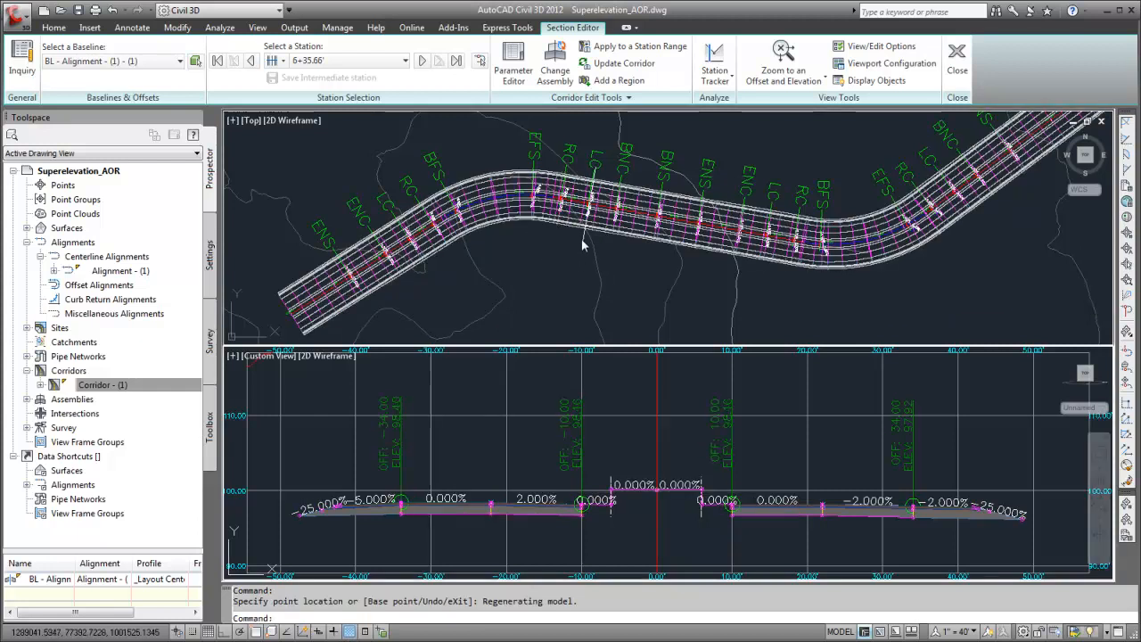
- Move the section location into the second curve at stations 10+00, 10+53.92 and 11+76.41 and check its pivot elevations
{"action": "left_click", "coordinate": [588, 205]}
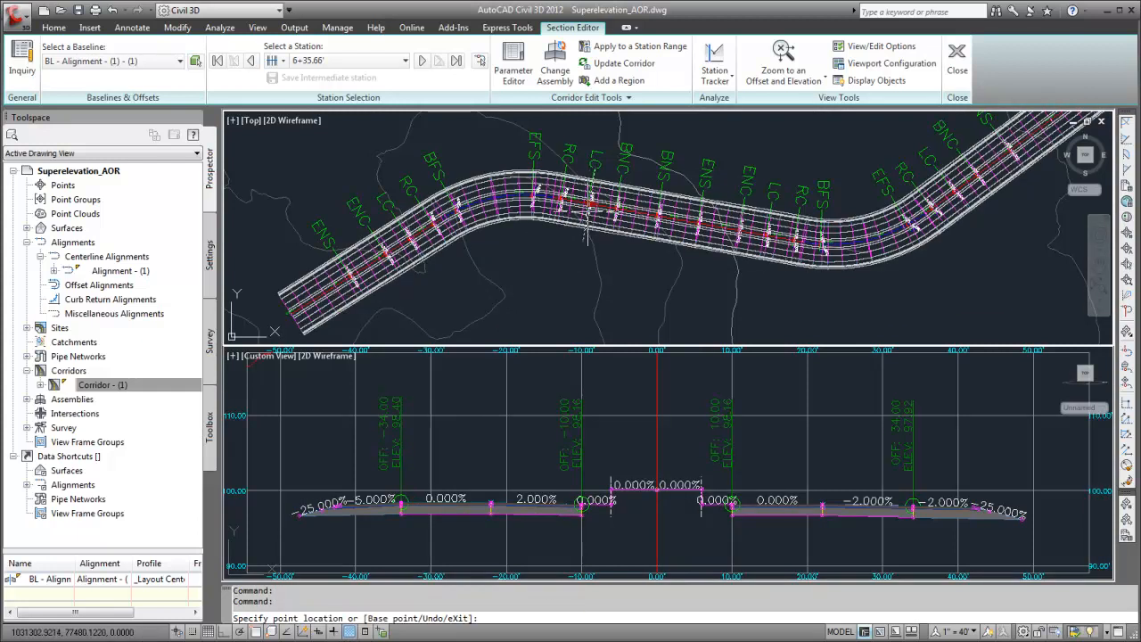
{"action": "left_click", "coordinate": [764, 274]}
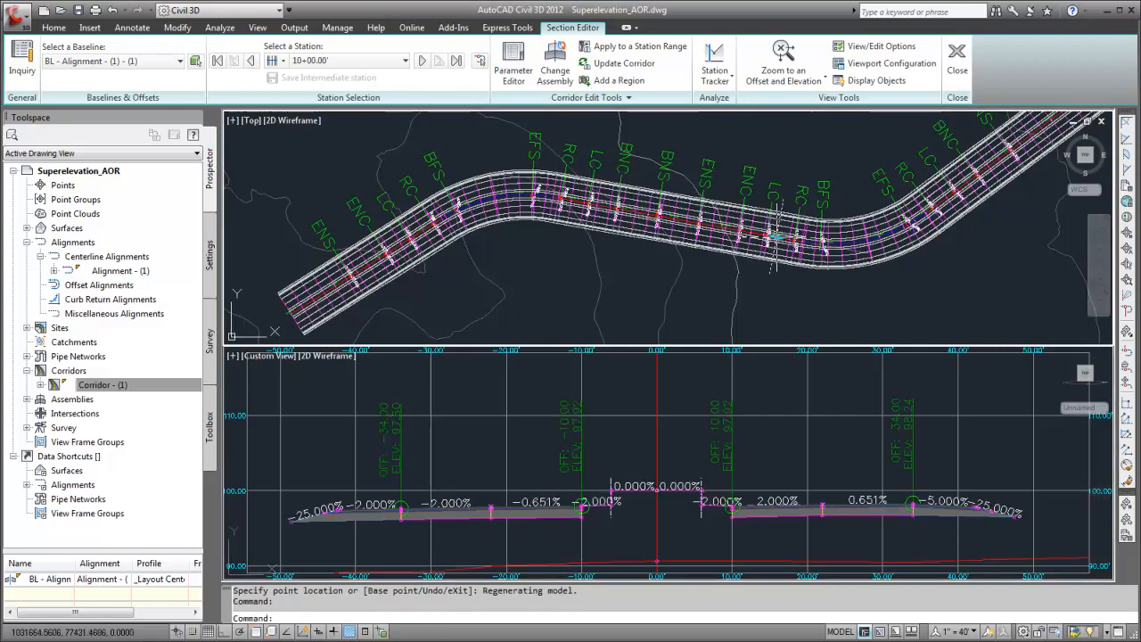
{"action": "left_click", "coordinate": [774, 260]}
{"action": "left_click", "coordinate": [797, 274]}
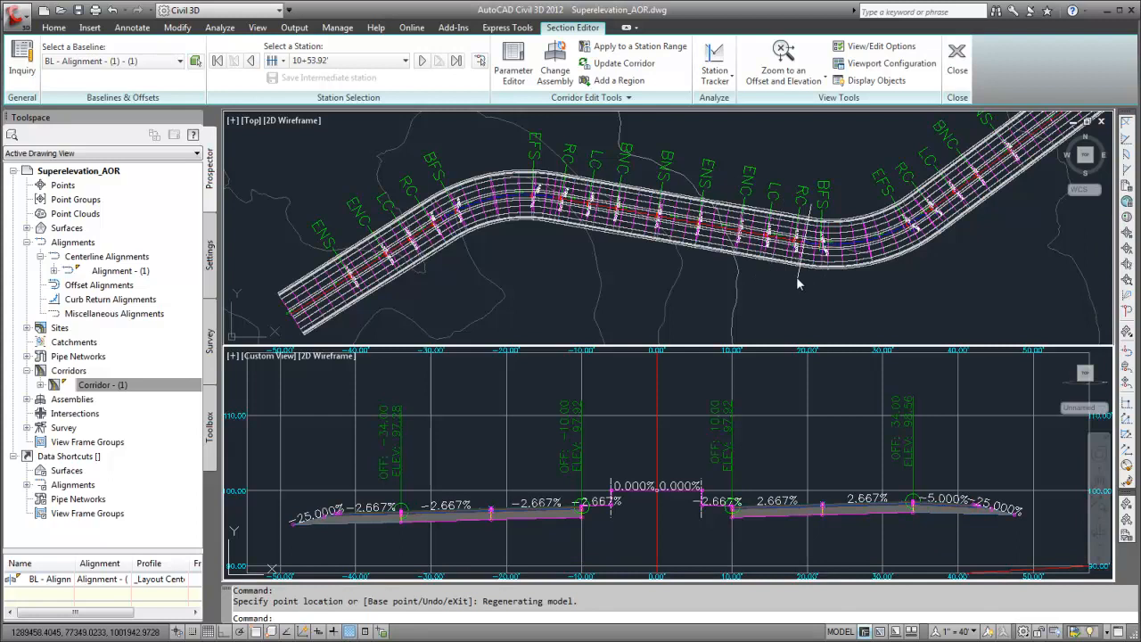
{"action": "left_click", "coordinate": [801, 244]}
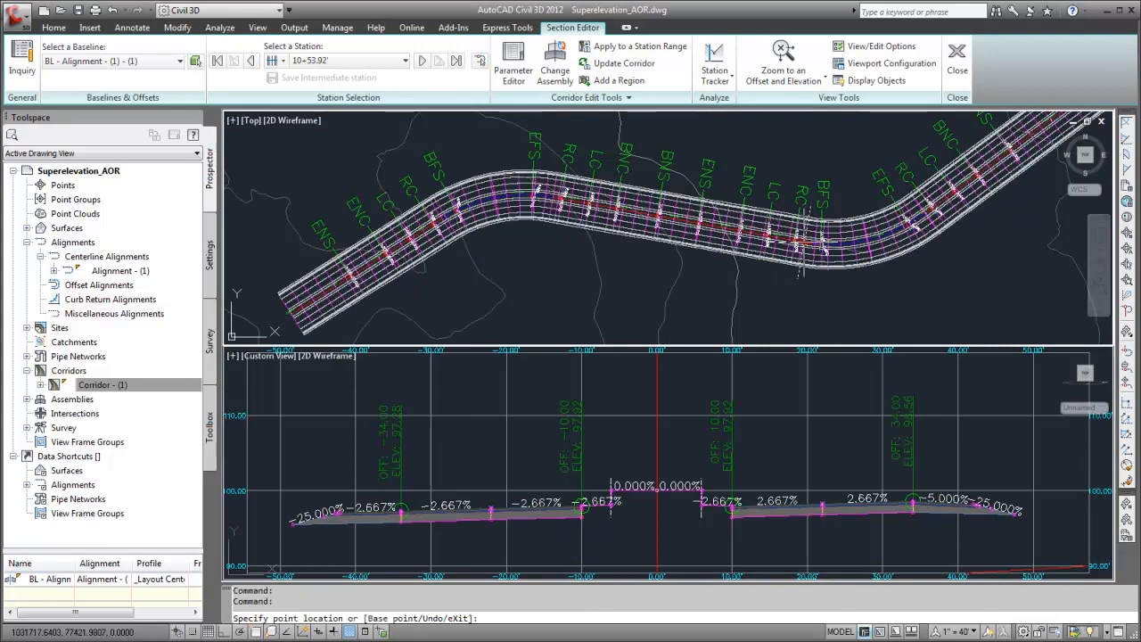
{"action": "left_click", "coordinate": [886, 295]}
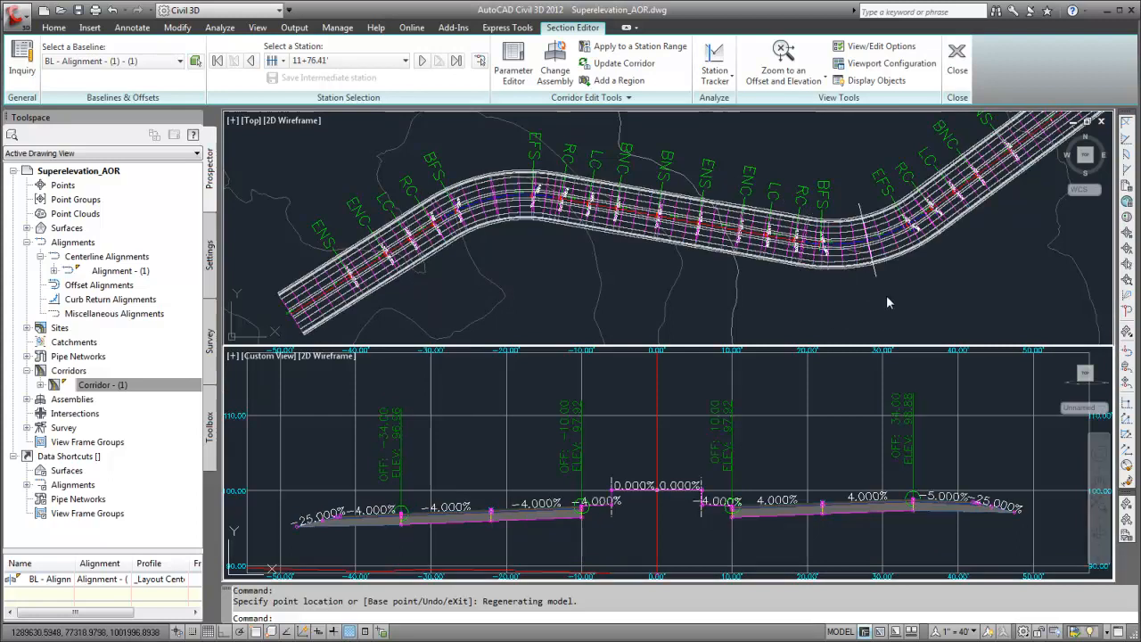